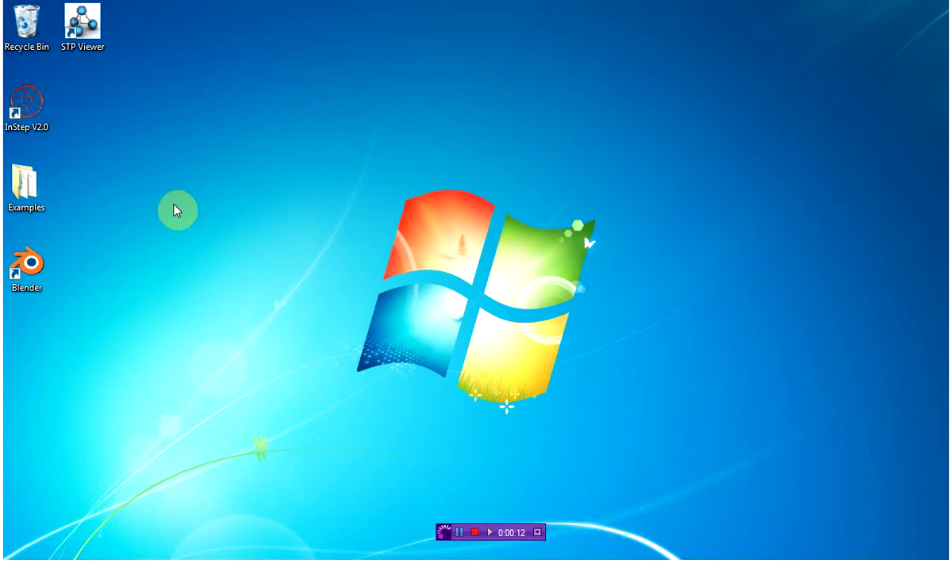
Start Blender 2.66a from its desktop shortcut
double_click(15, 268)
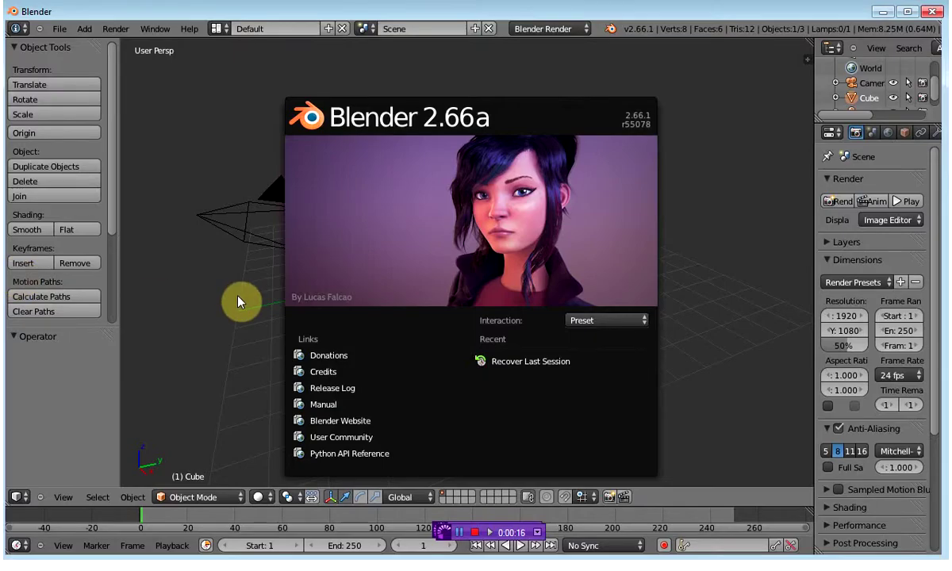
Dismiss the splash screen and delete the default camera, cube and lamp
click(240, 301)
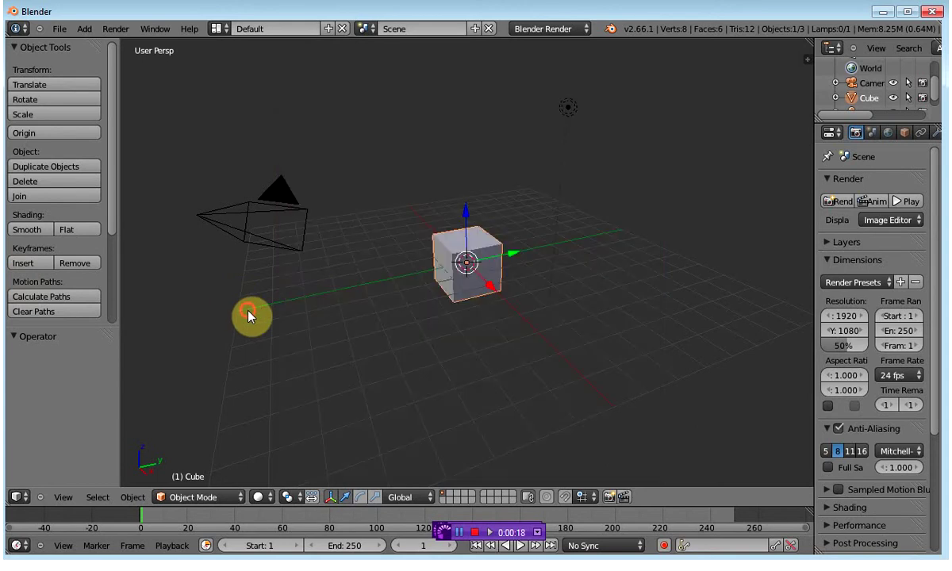
scroll(463, 314, down, 6)
key(a)
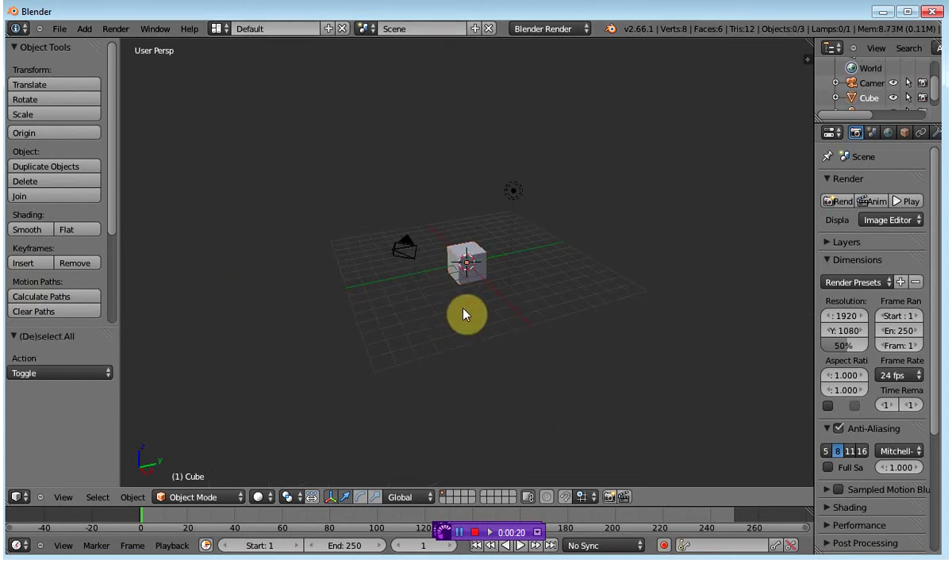
key(a)
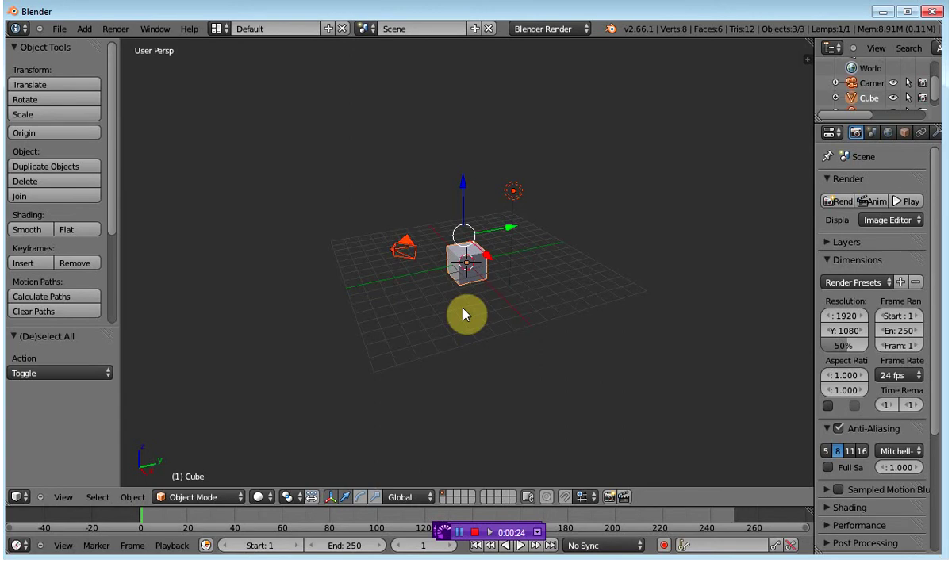
key(x)
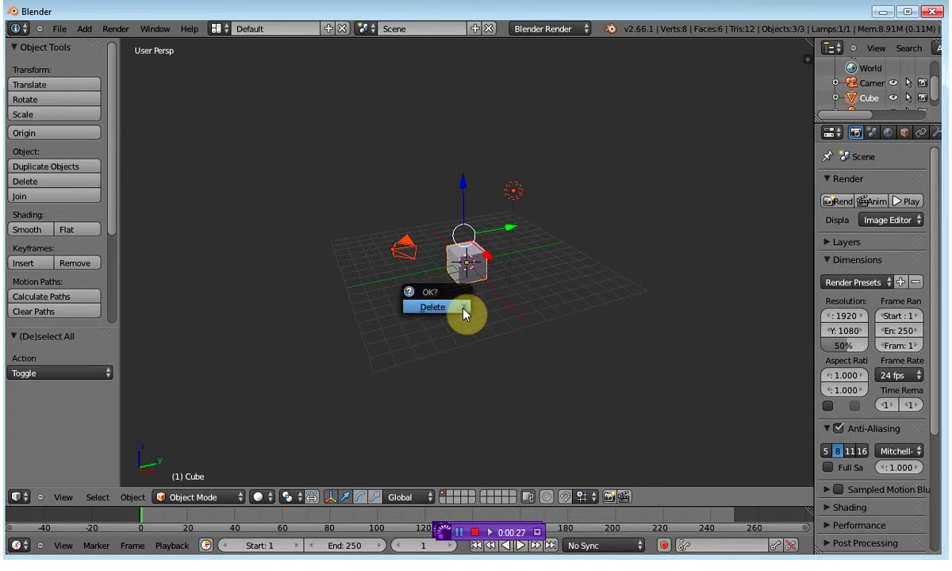
click(434, 314)
Add a Suzanne monkey head mesh at the origin and orbit to a frontal view
scroll(458, 272, up, 3)
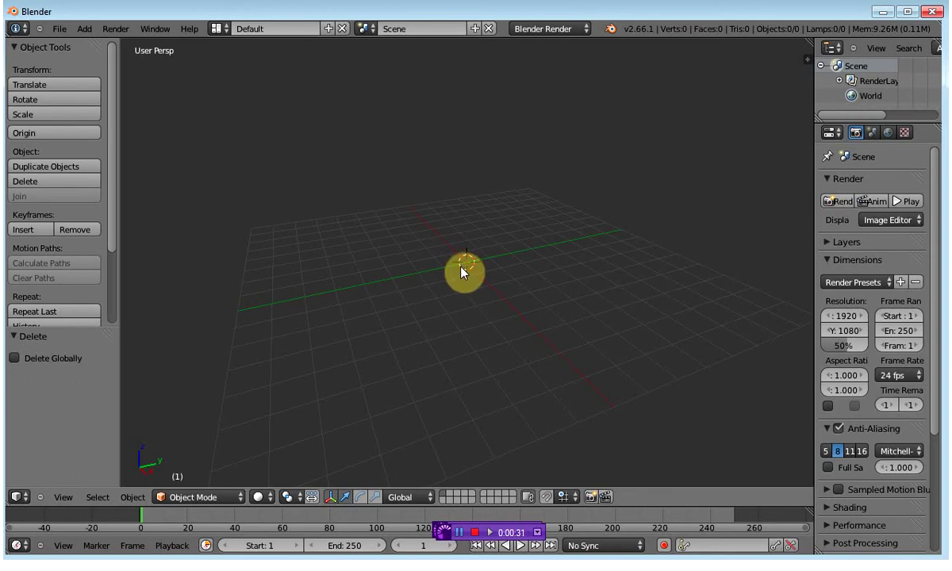
key(shift+a)
mouse_move(461, 269)
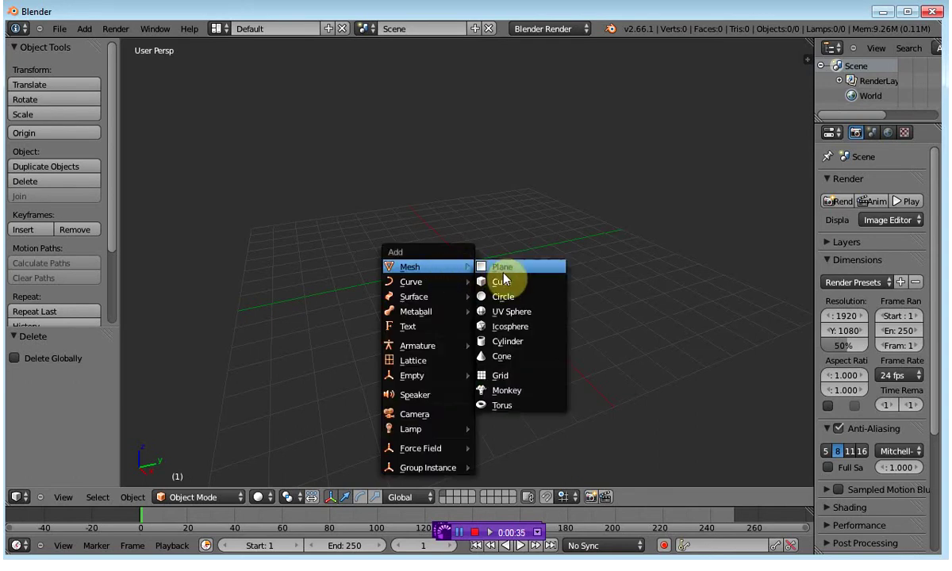
click(522, 395)
middle_drag(520, 398, 479, 266)
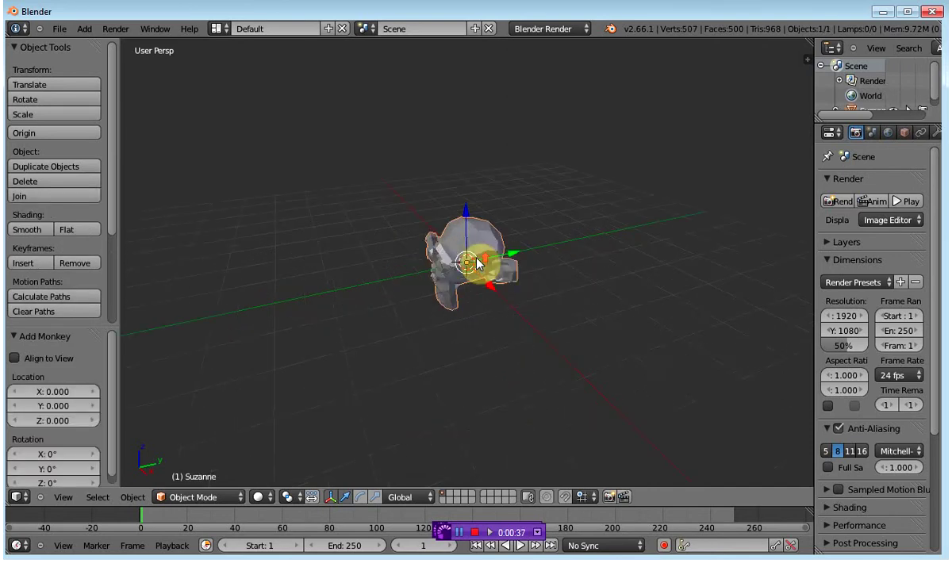
scroll(476, 297, up, 3)
middle_drag(452, 314, 539, 318)
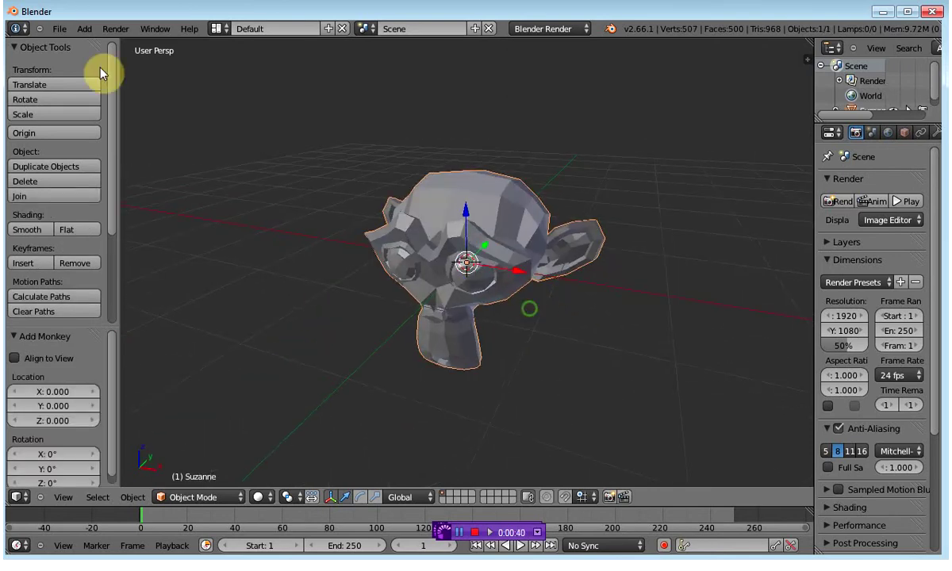
click(61, 29)
Set up an STL export to the Desktop with the file name Suzy
mouse_move(76, 278)
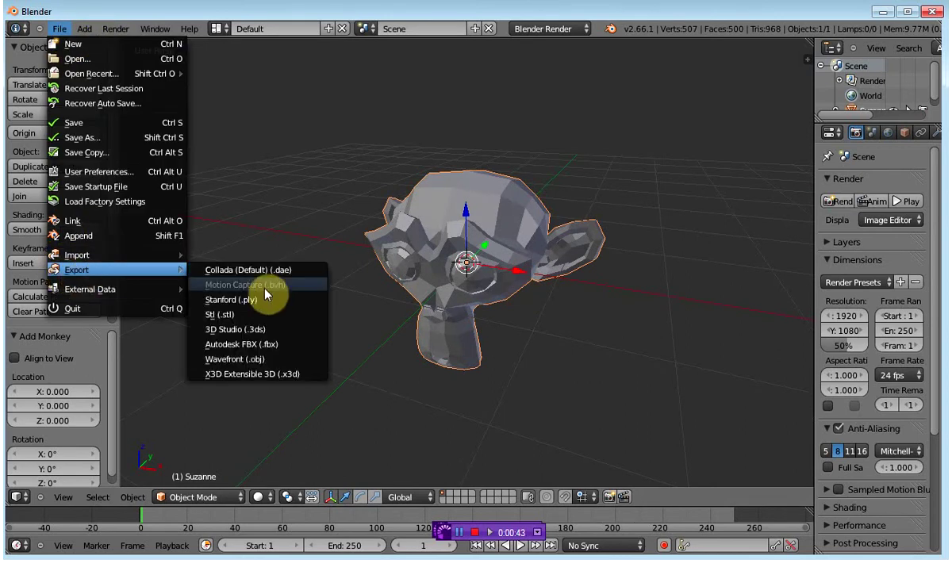
click(221, 315)
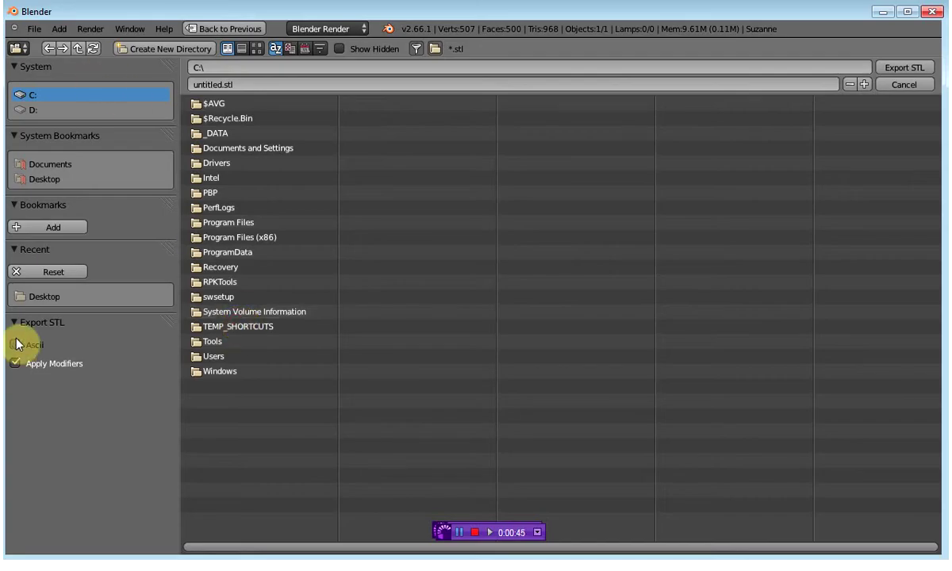
click(46, 296)
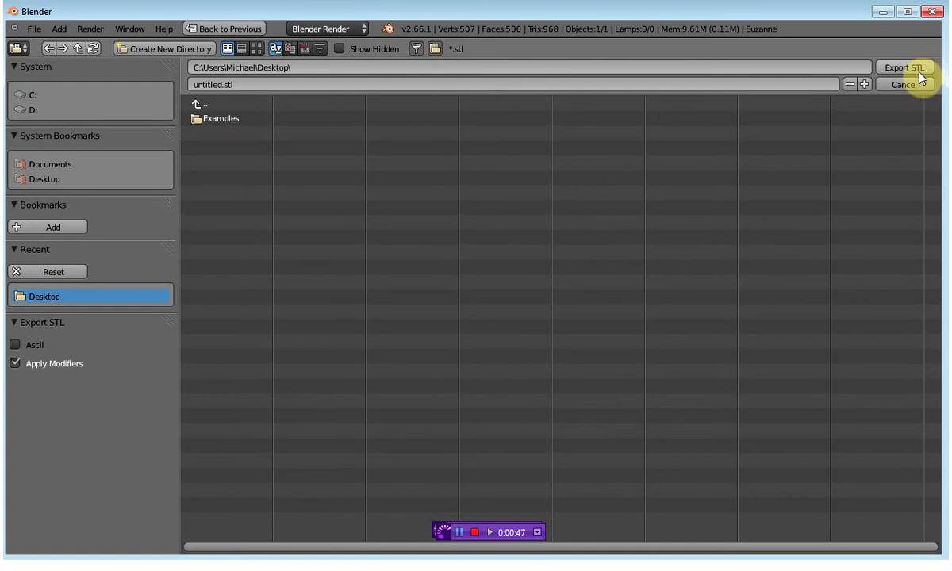
click(246, 85)
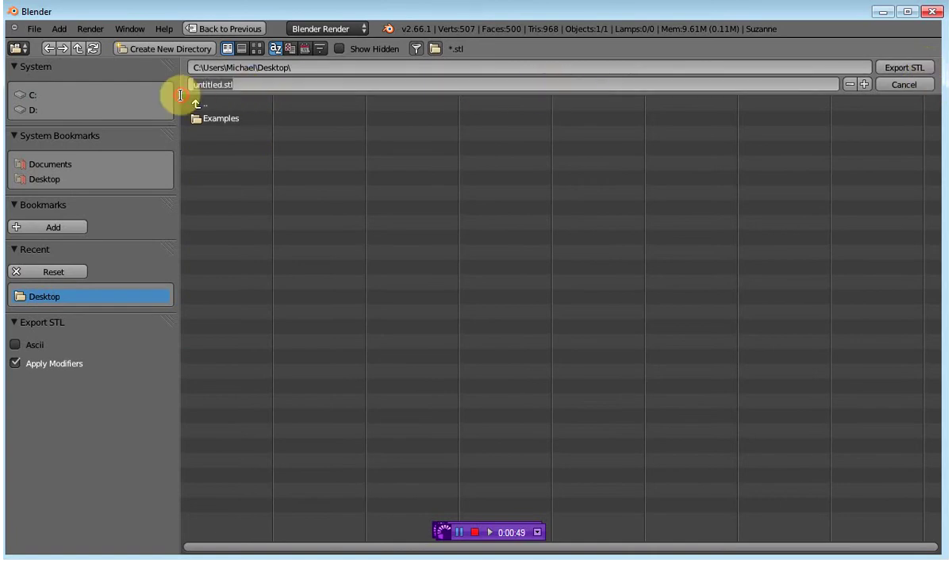
text(Suzy)
key(Return)
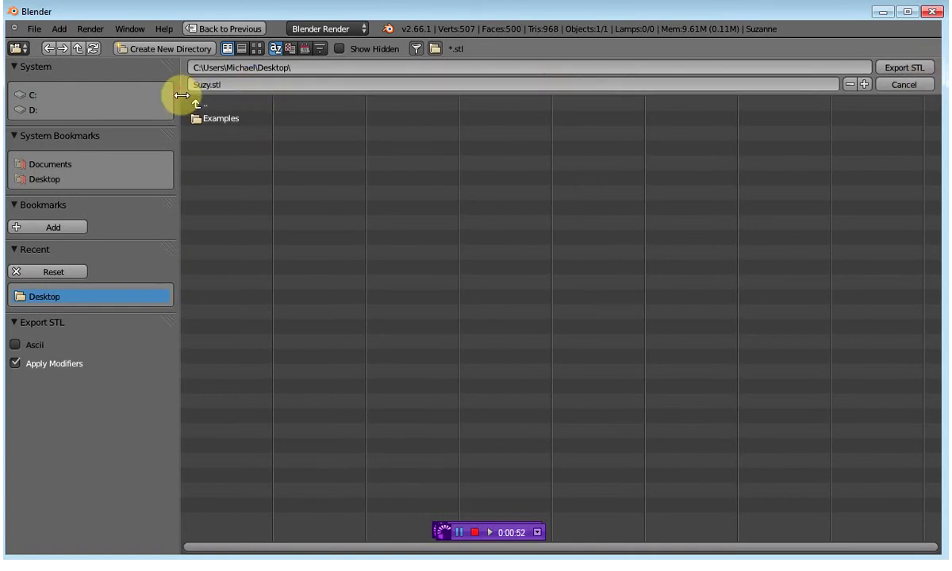
Write Suzy.stl, close Blender and launch InStep
click(912, 69)
click(927, 12)
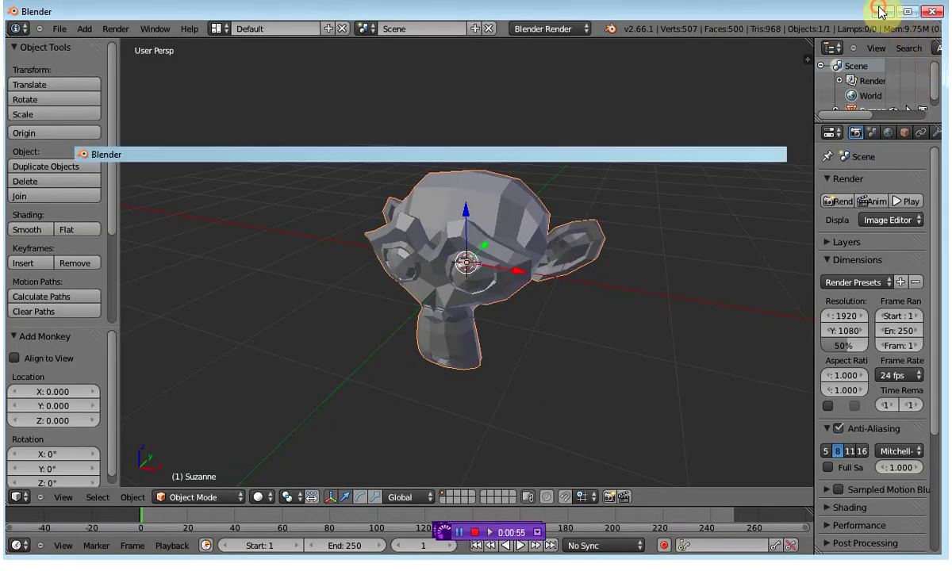
double_click(40, 115)
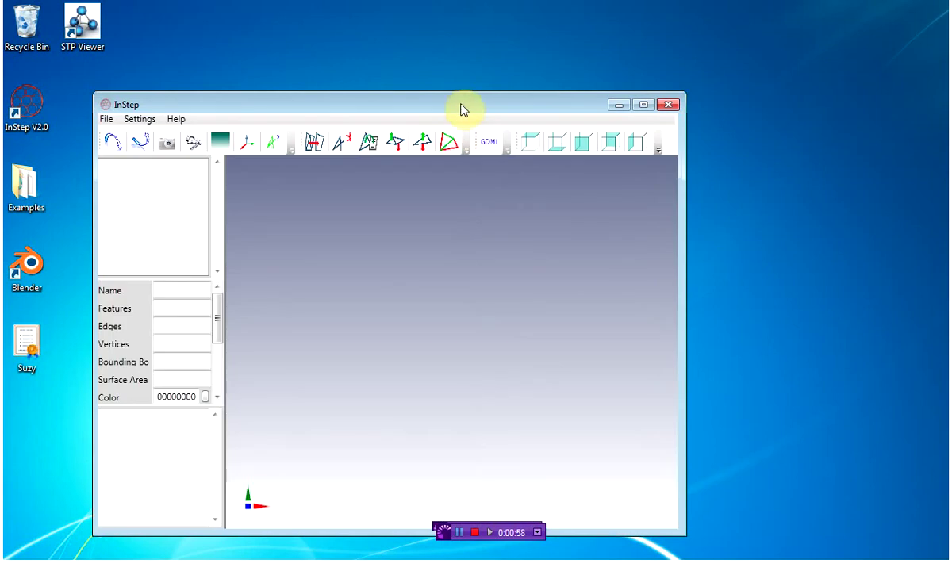
Import Suzy.stl from the Desktop, loading the monkey as 968 features in 3 bodies
drag(464, 105, 514, 75)
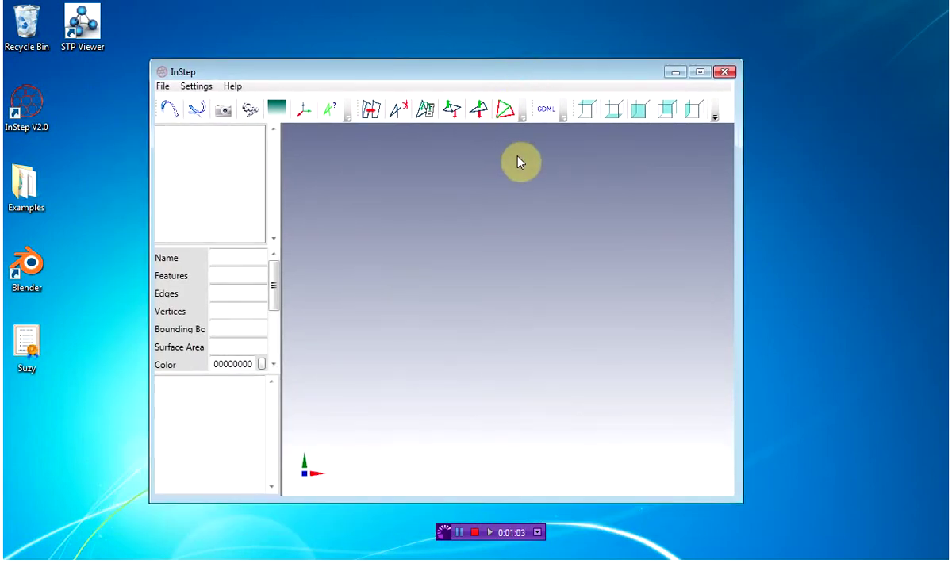
click(168, 109)
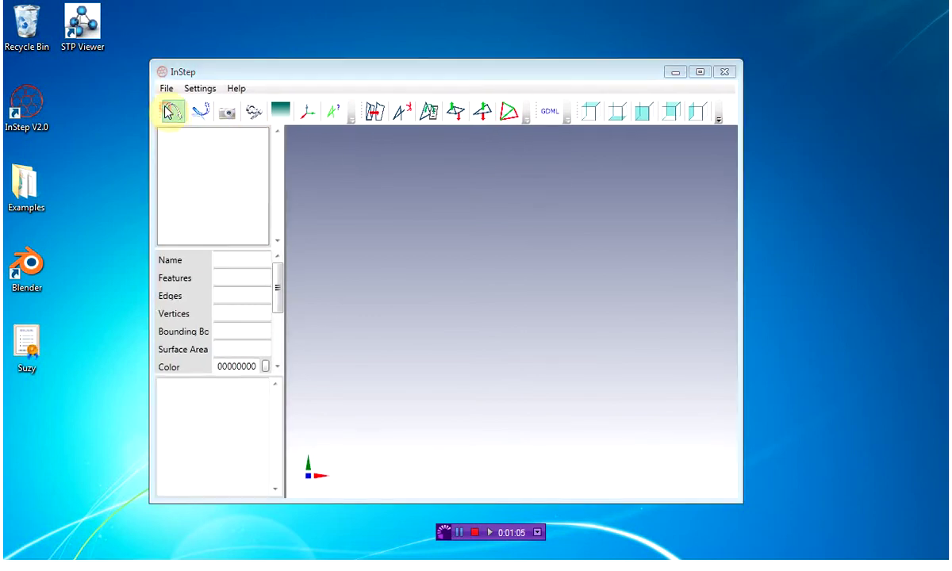
drag(620, 244, 605, 333)
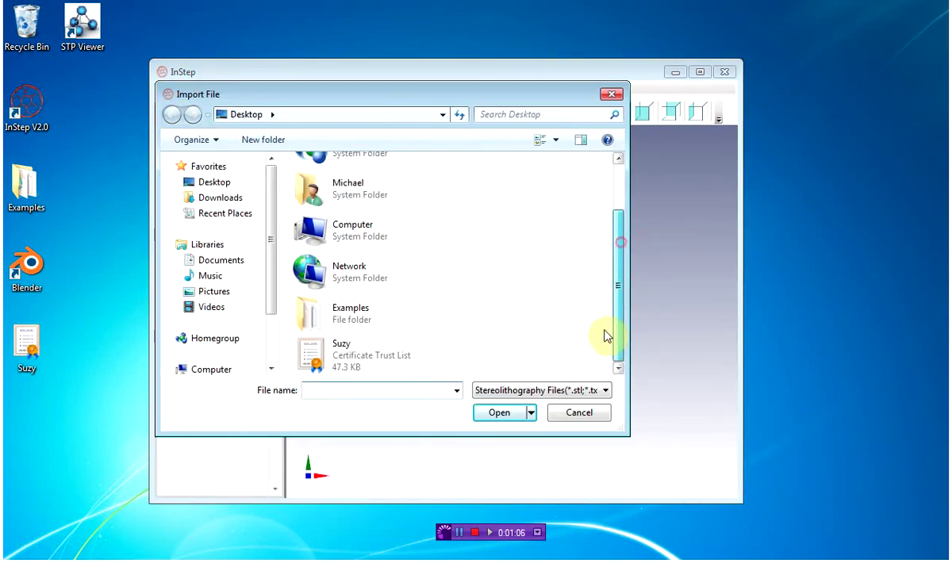
click(395, 361)
click(498, 414)
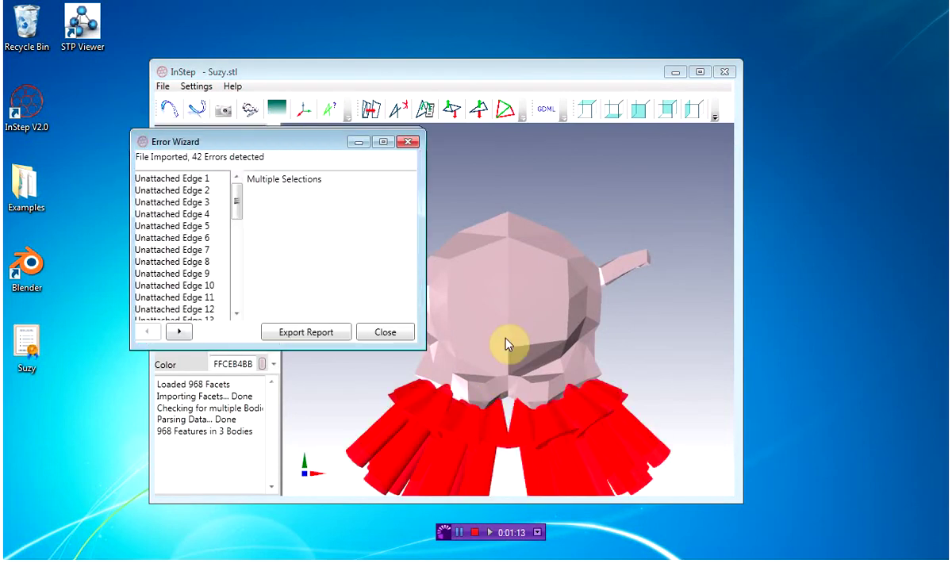
Examine Unattached Edge 1 at Suzy's eye socket, then close the Error Wizard
click(508, 349)
mouse_move(508, 349)
mouse_down()
mouse_move(506, 300)
mouse_move(538, 297)
mouse_move(511, 291)
mouse_move(527, 276)
mouse_move(527, 238)
mouse_move(563, 248)
mouse_move(556, 248)
mouse_move(567, 181)
mouse_move(561, 206)
mouse_move(562, 194)
mouse_up()
click(184, 179)
scroll(562, 194, up, 5)
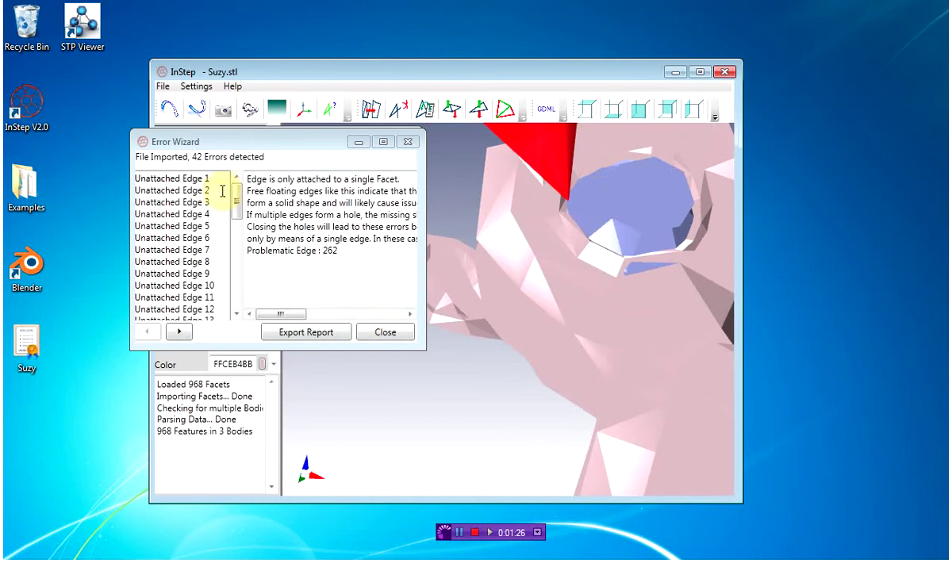
mouse_move(238, 198)
mouse_down()
mouse_move(240, 297)
mouse_move(238, 181)
mouse_up()
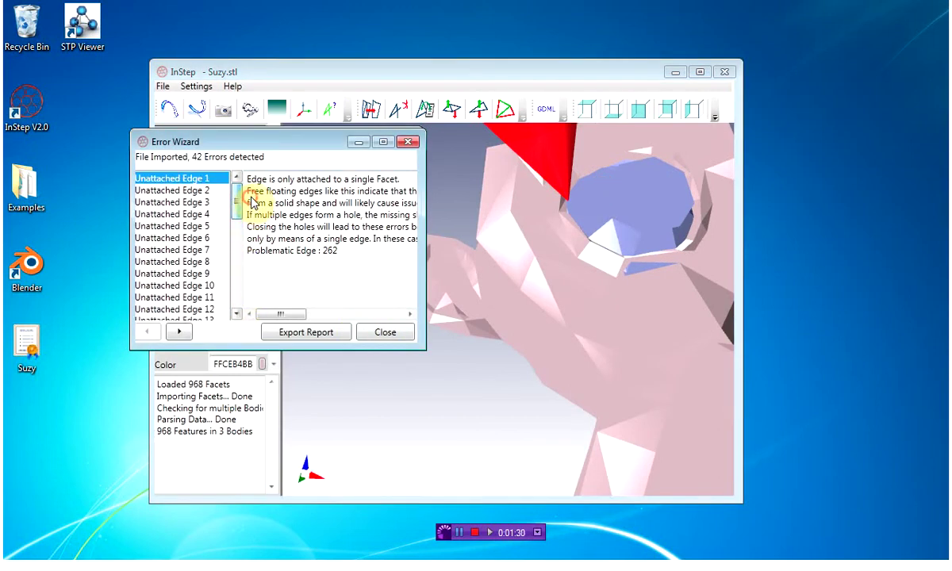
drag(611, 263, 593, 252)
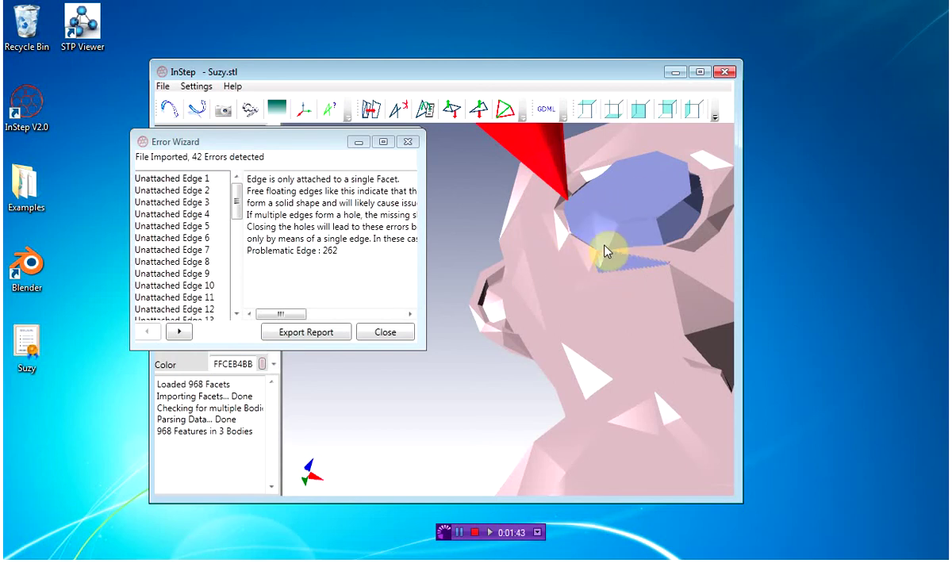
click(386, 332)
Rename the first eye body, Body2, to RHEye
click(567, 300)
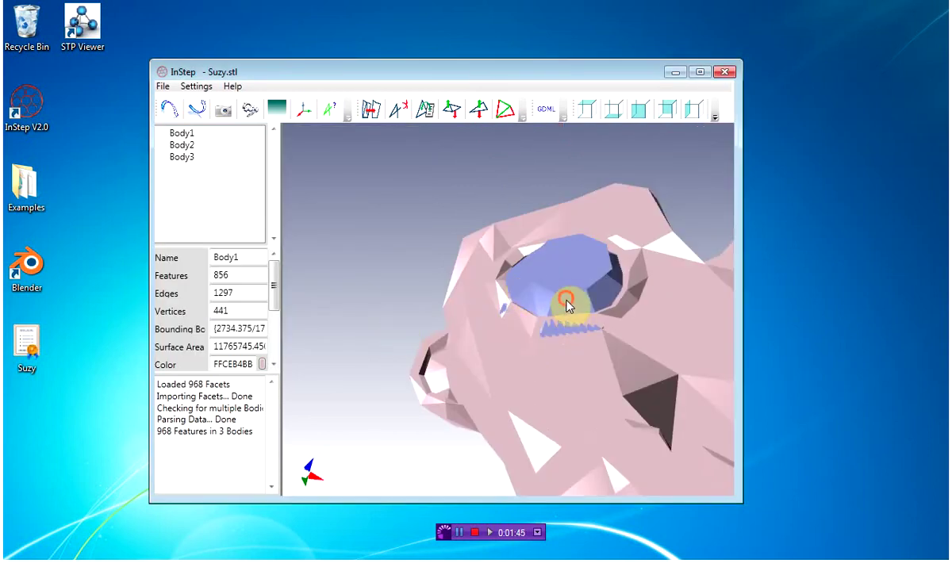
scroll(568, 311, up, 4)
scroll(565, 302, down, 10)
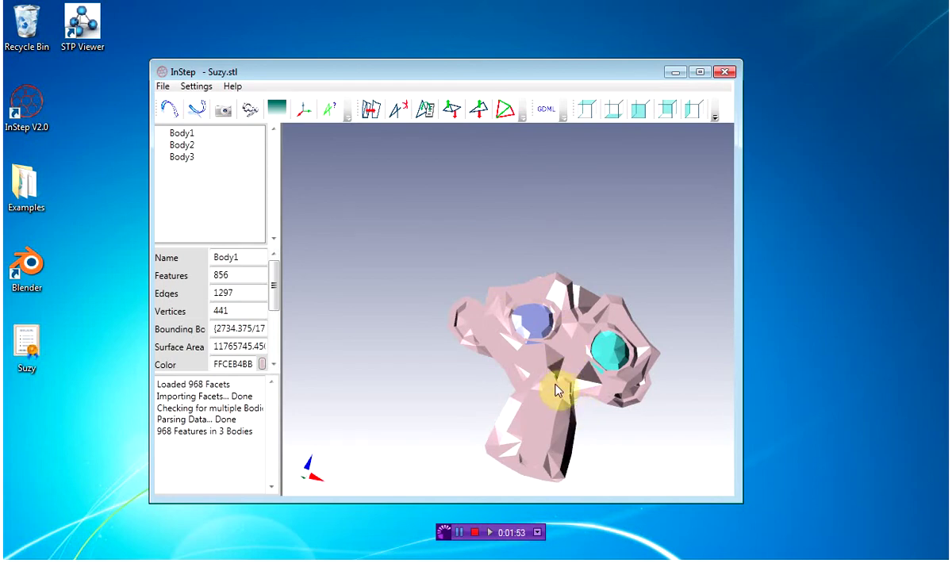
click(538, 328)
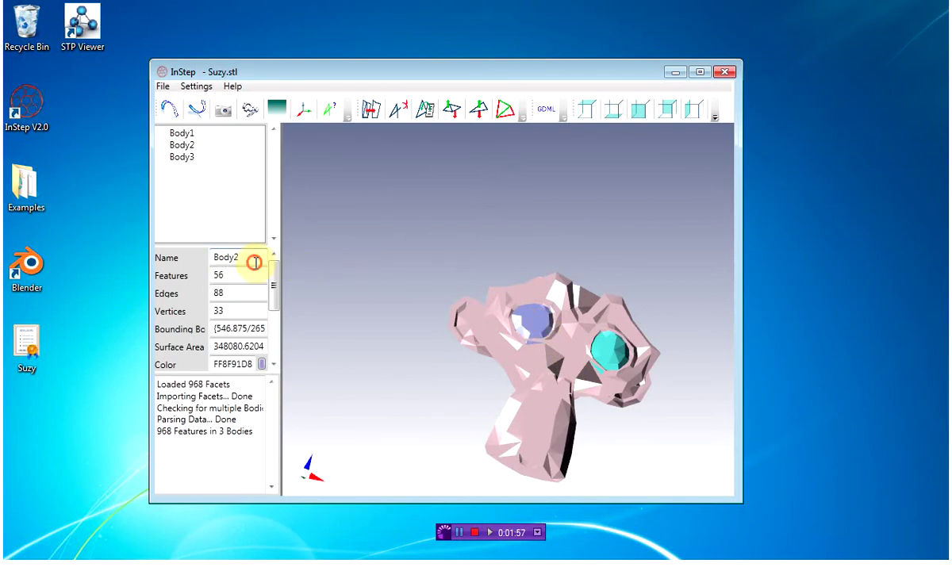
drag(249, 259, 206, 267)
text(R)
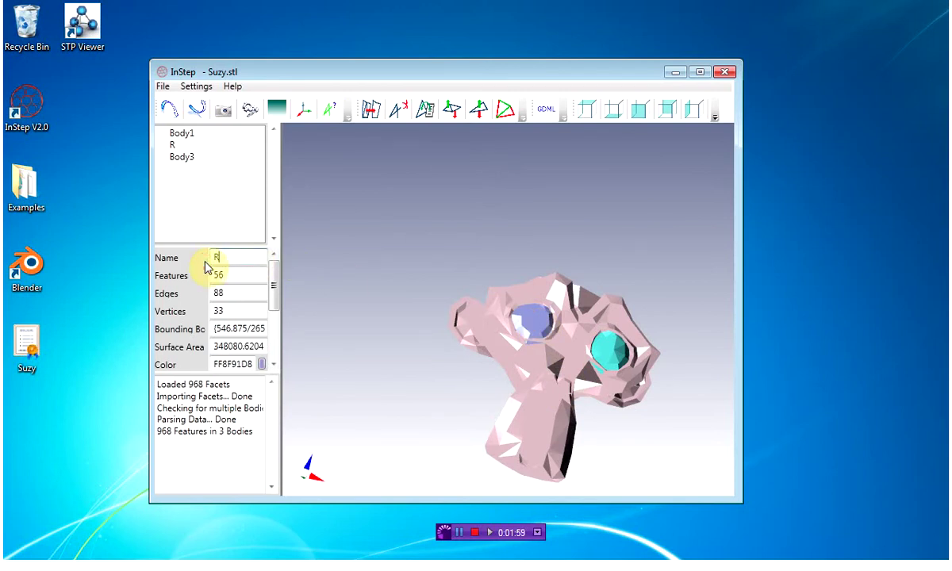
text(HEye)
Rename Body3 to LHEye and Body1 to Head
drag(618, 361, 649, 332)
click(631, 363)
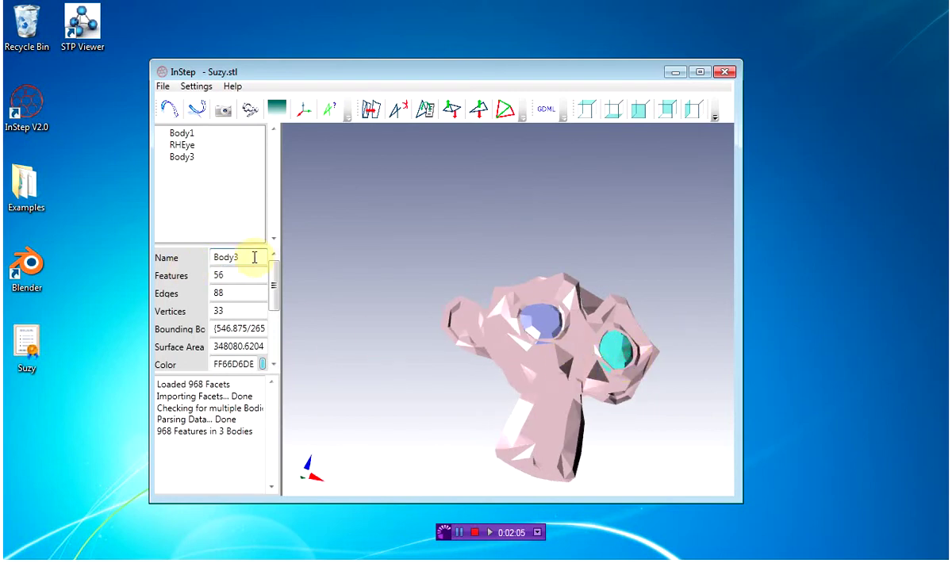
drag(253, 257, 149, 261)
text(LHEye)
click(528, 362)
drag(258, 260, 165, 259)
text(Head)
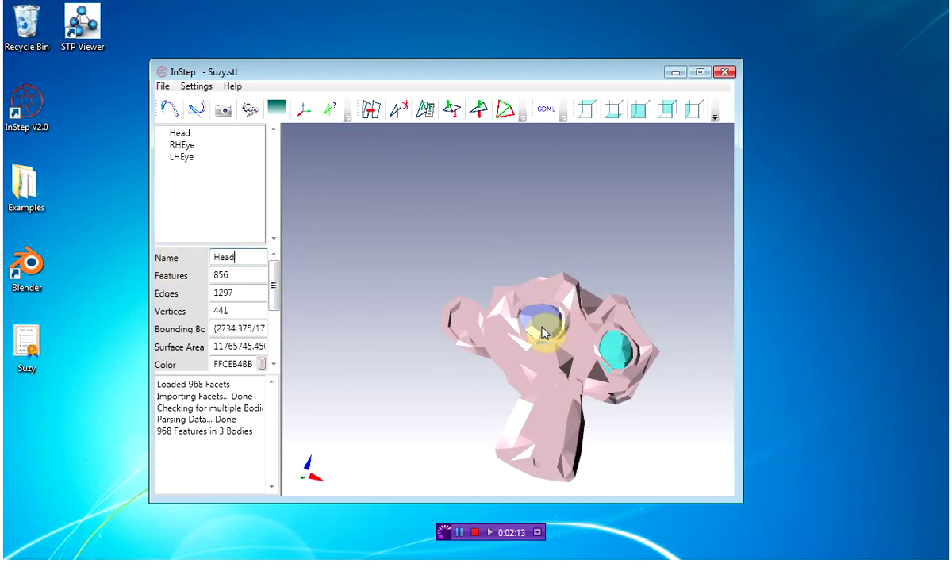
mouse_move(514, 316)
mouse_down()
mouse_move(511, 333)
mouse_move(488, 329)
mouse_move(545, 332)
mouse_move(525, 329)
mouse_up()
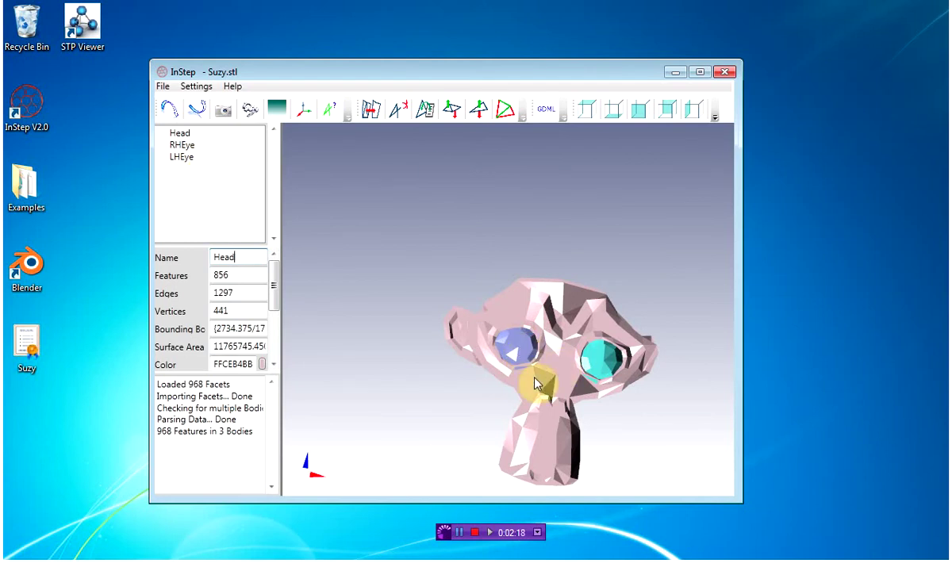
Delete the LHEye and RHEye bodies, leaving only the Head body
click(427, 110)
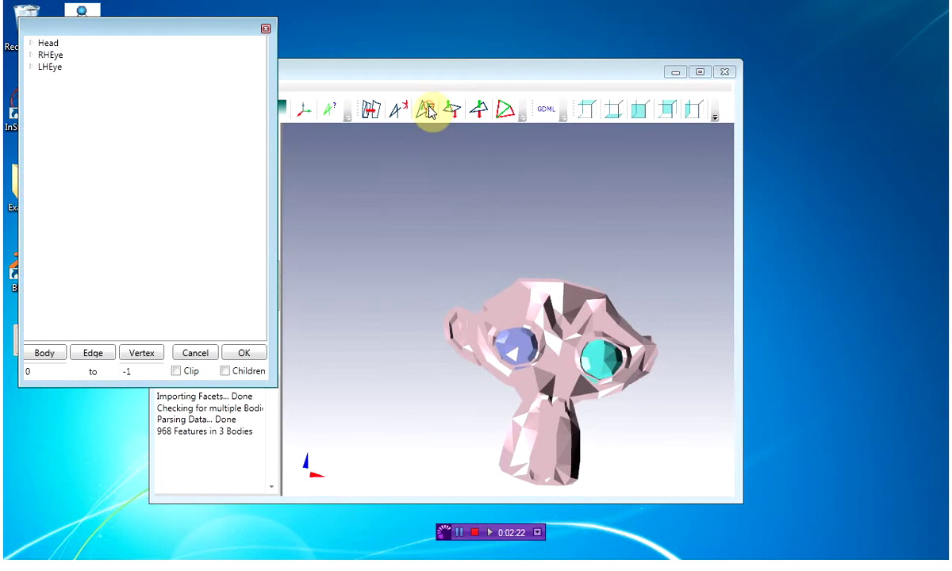
click(56, 71)
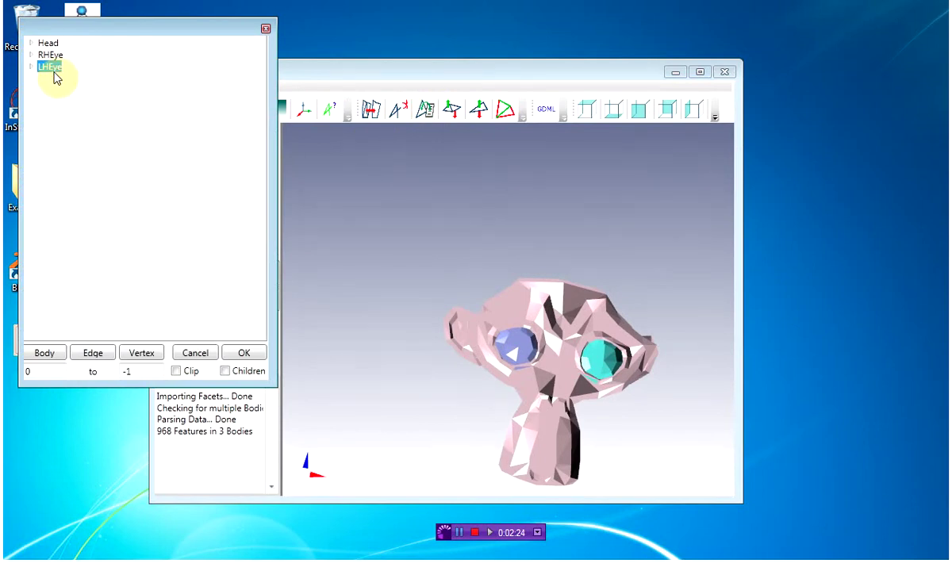
key(Delete)
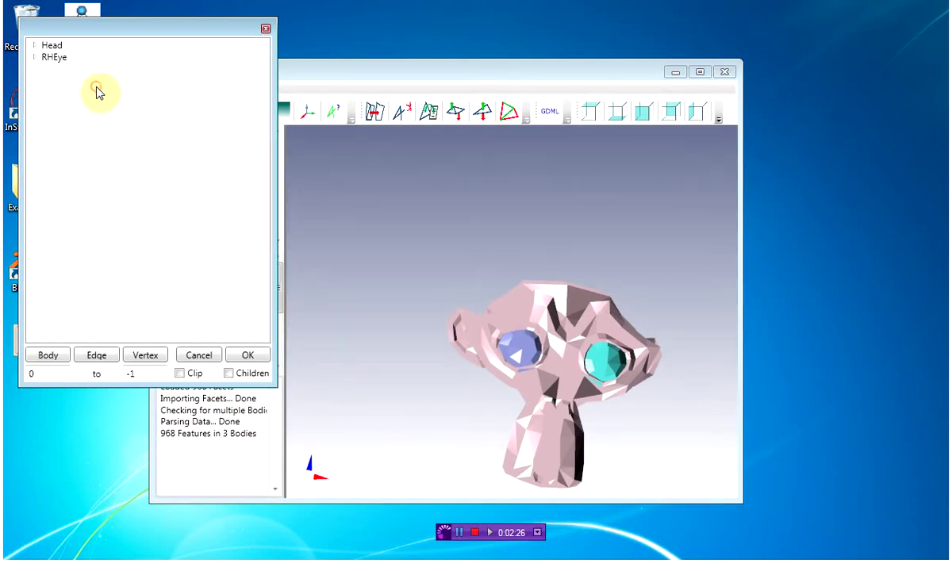
click(53, 60)
key(Delete)
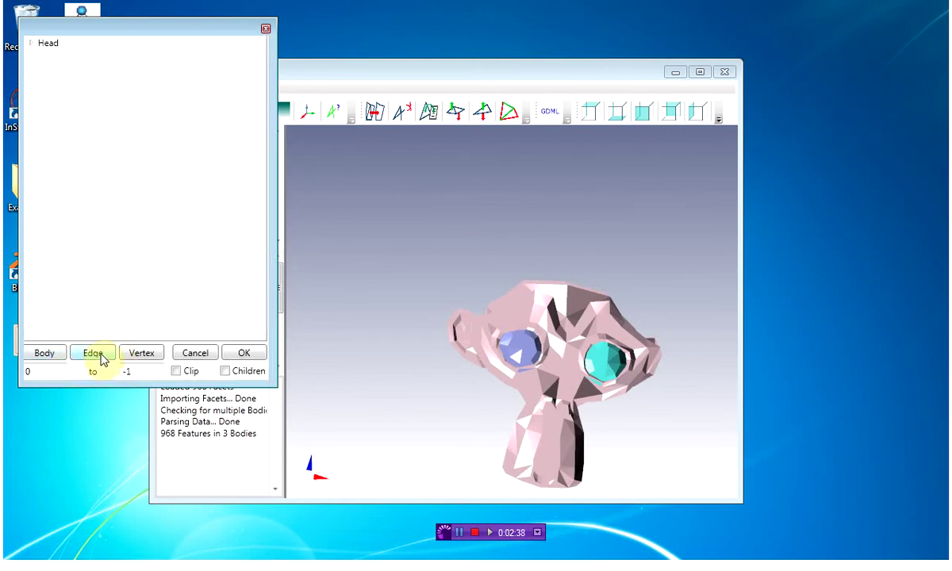
click(142, 355)
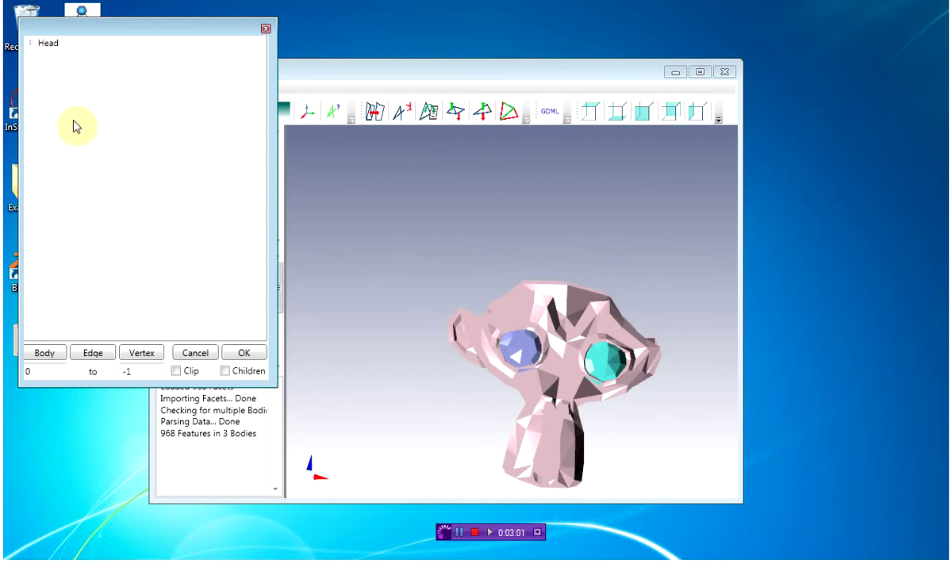
click(243, 353)
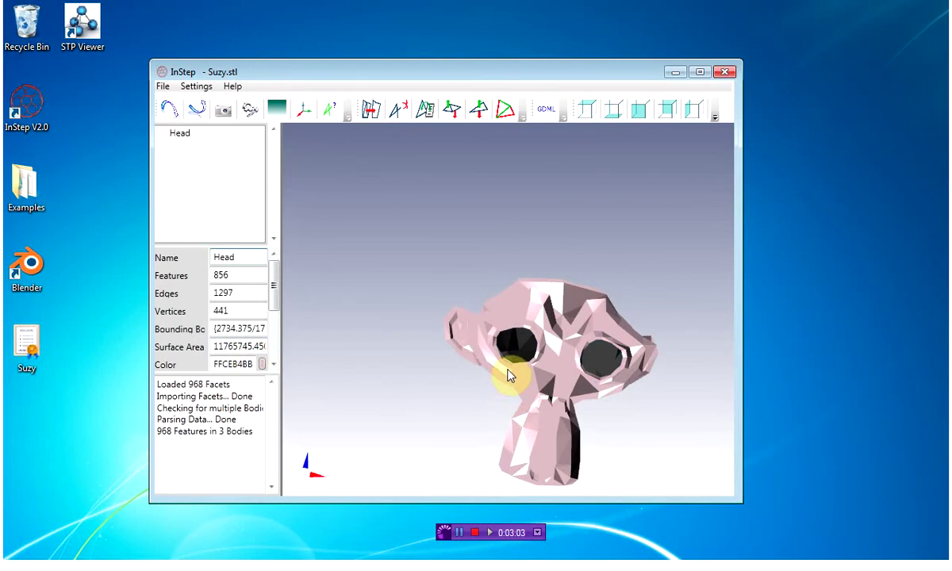
Save the head-only model to the Desktop as Suzy2 in Stereolithography (*.stl) format
mouse_move(509, 376)
mouse_down()
mouse_move(484, 355)
mouse_move(493, 371)
mouse_up()
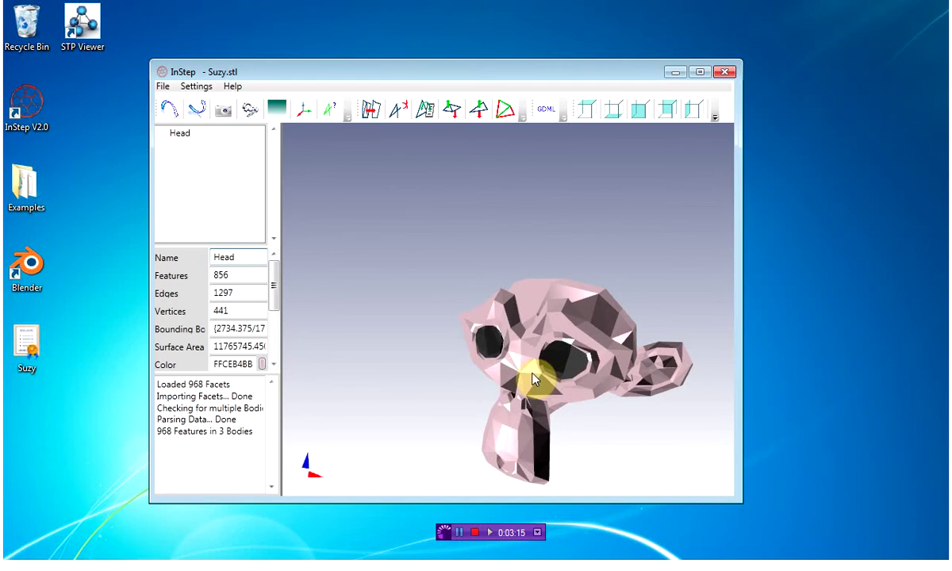
click(198, 110)
click(195, 109)
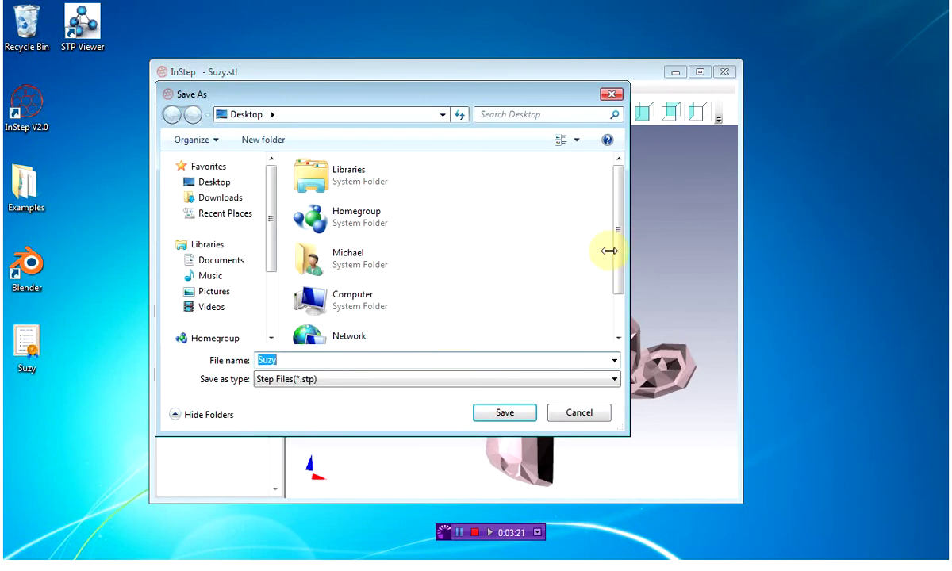
click(317, 361)
text(2)
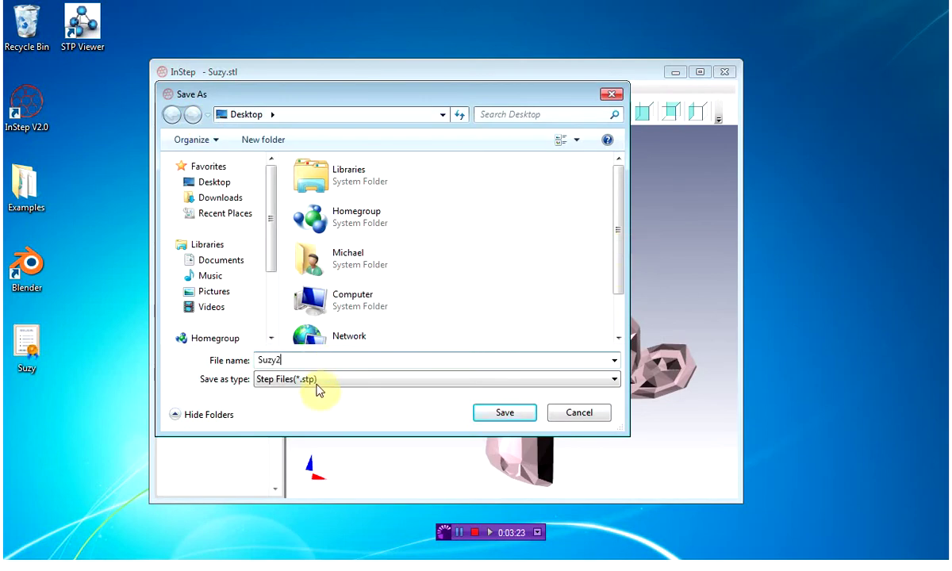
click(305, 379)
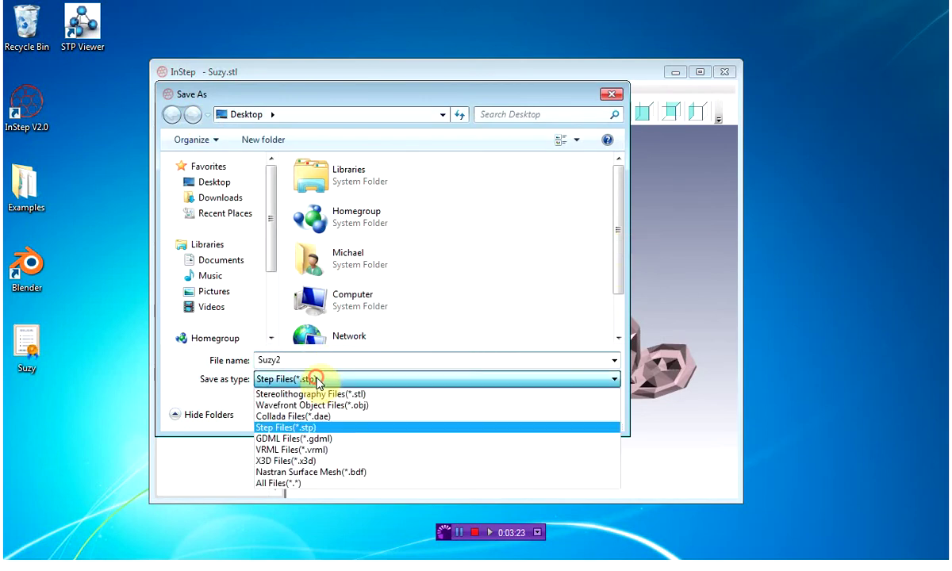
click(363, 394)
click(503, 413)
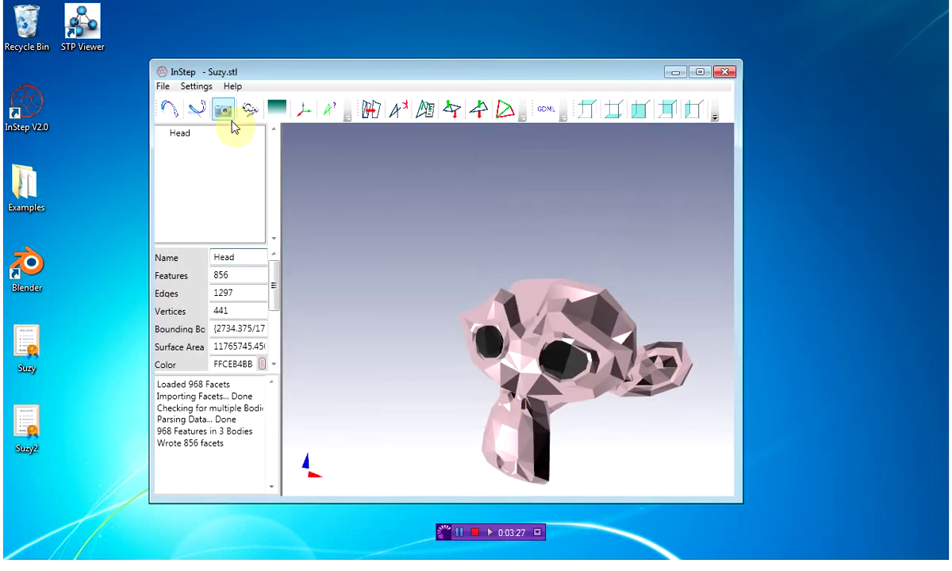
Reimport Suzy2.stl from the Desktop and review its 26 unattached-edge errors
click(169, 108)
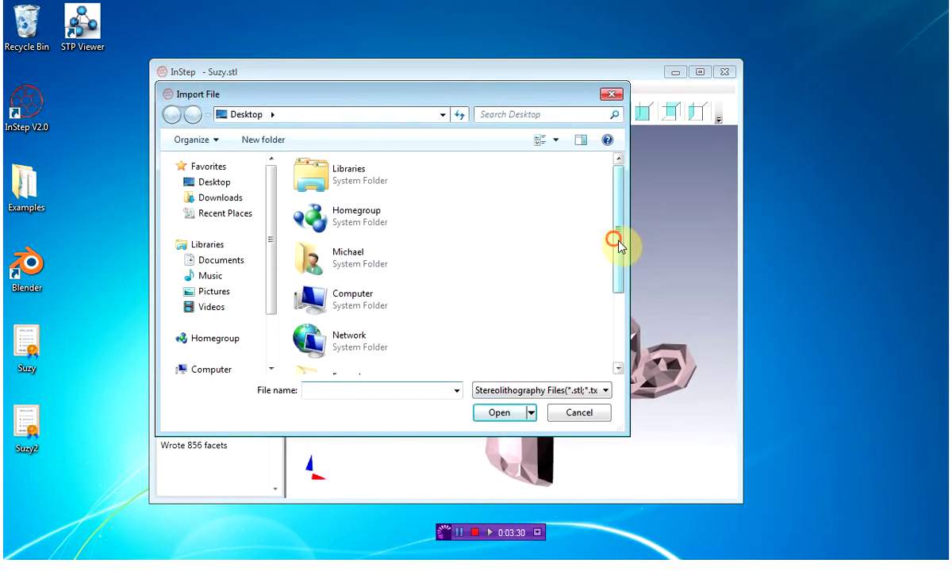
drag(619, 245, 538, 344)
click(337, 356)
click(500, 411)
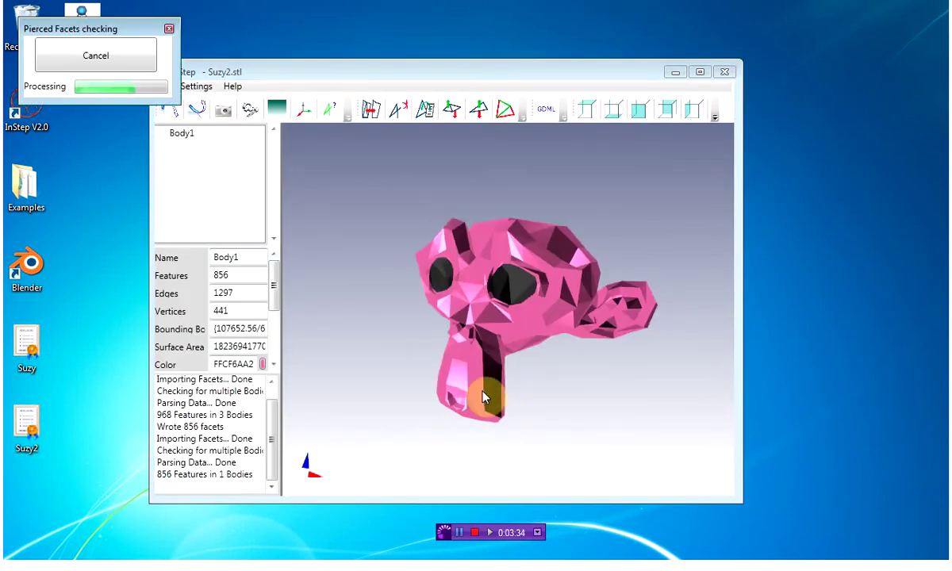
drag(498, 314, 466, 292)
drag(145, 129, 138, 212)
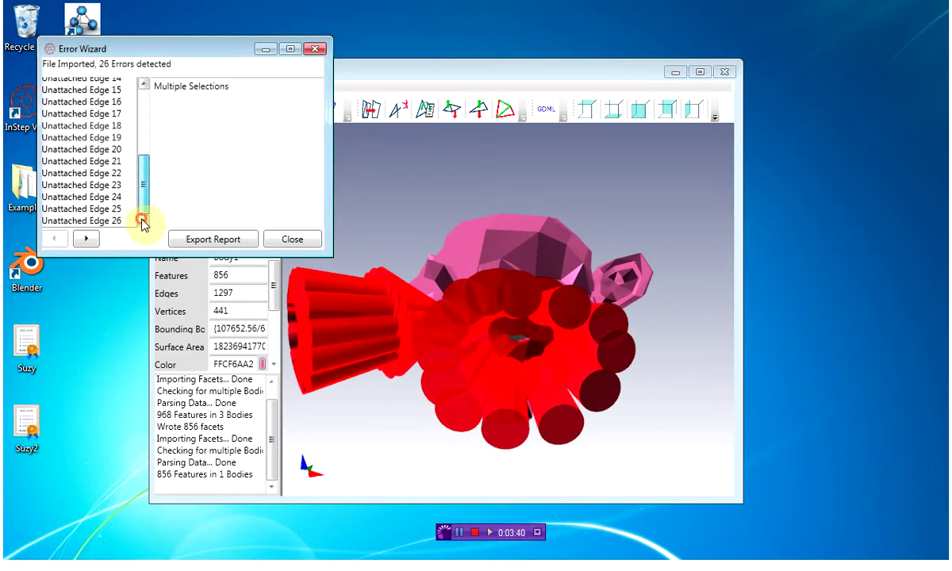
Close the Error Wizard and orbit around the model to inspect the open eye holes
click(292, 238)
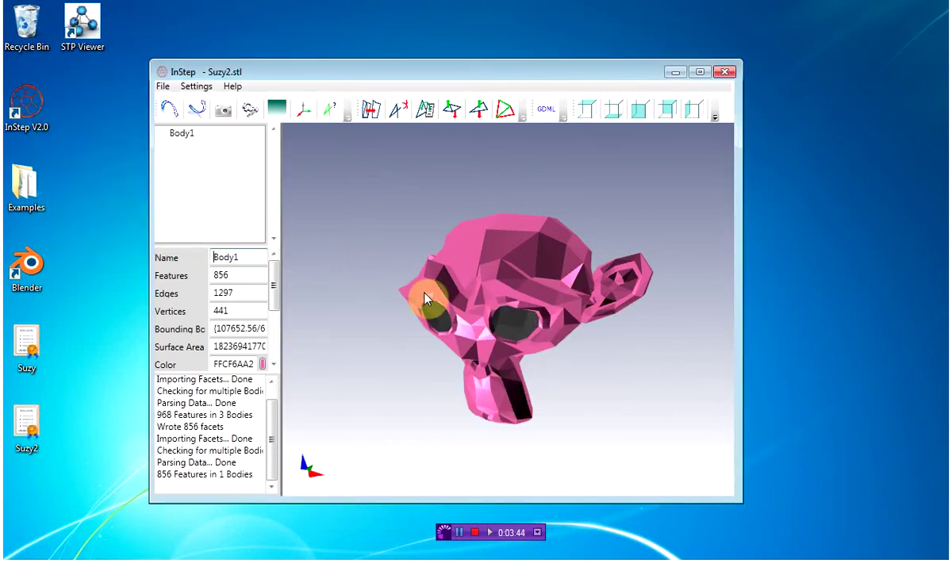
drag(426, 298, 417, 271)
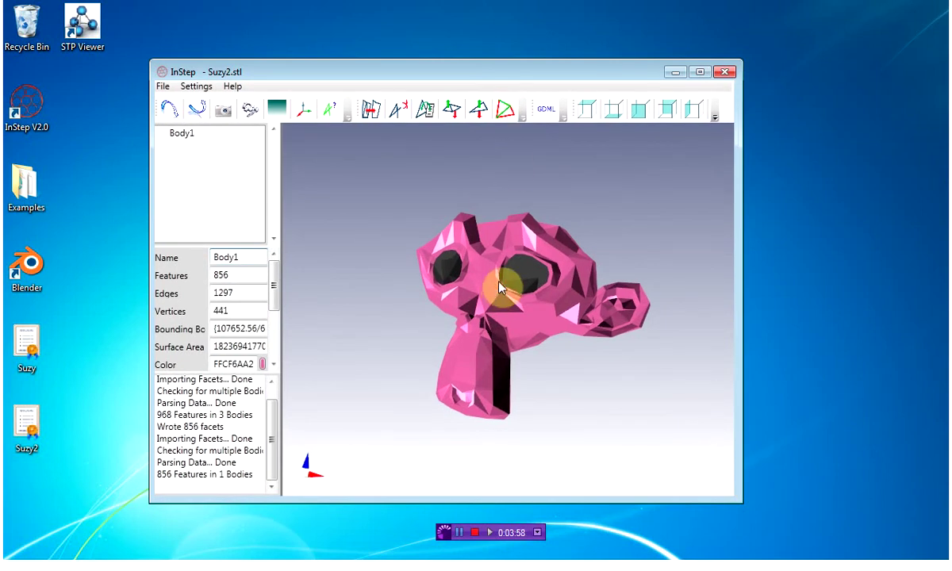
drag(503, 274, 505, 270)
scroll(506, 266, up, 3)
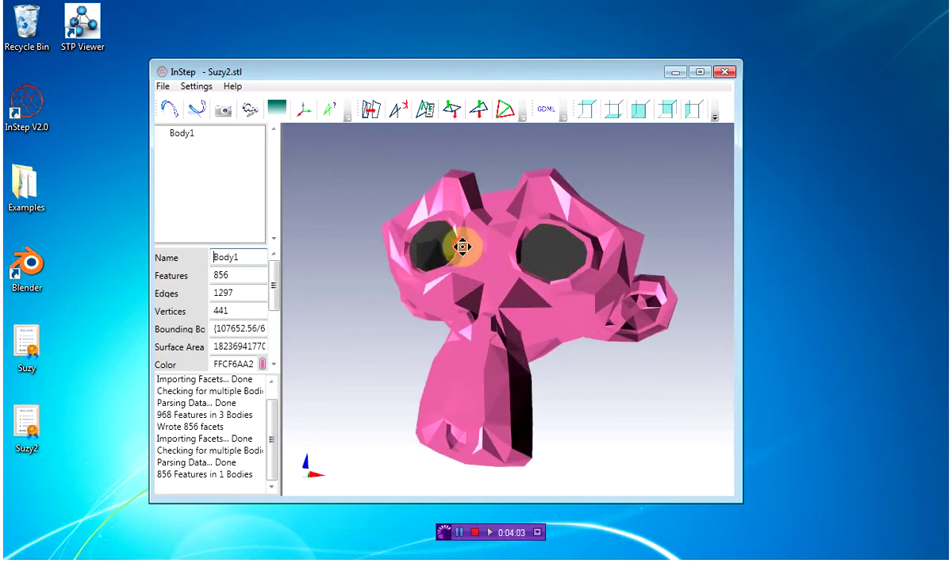
drag(461, 247, 650, 279)
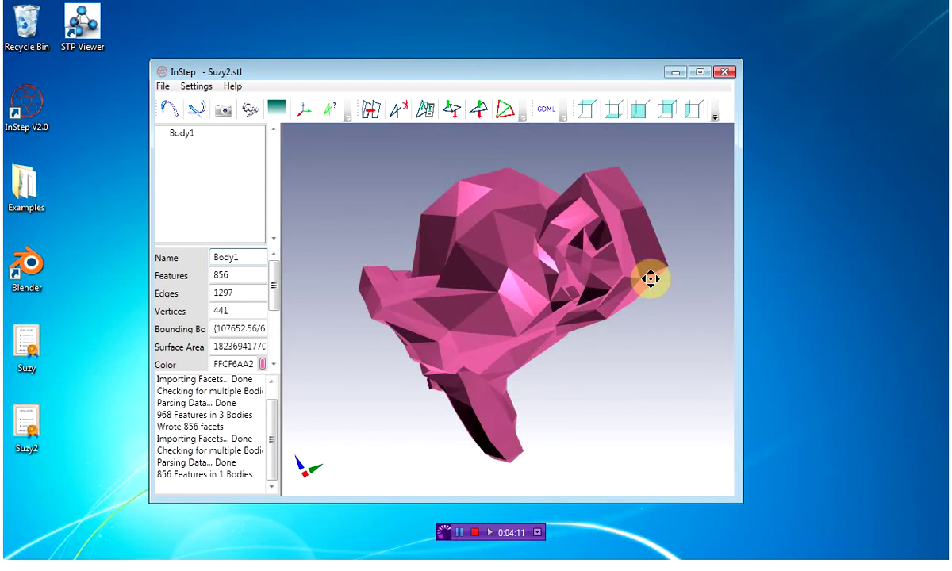
scroll(602, 238, up, 5)
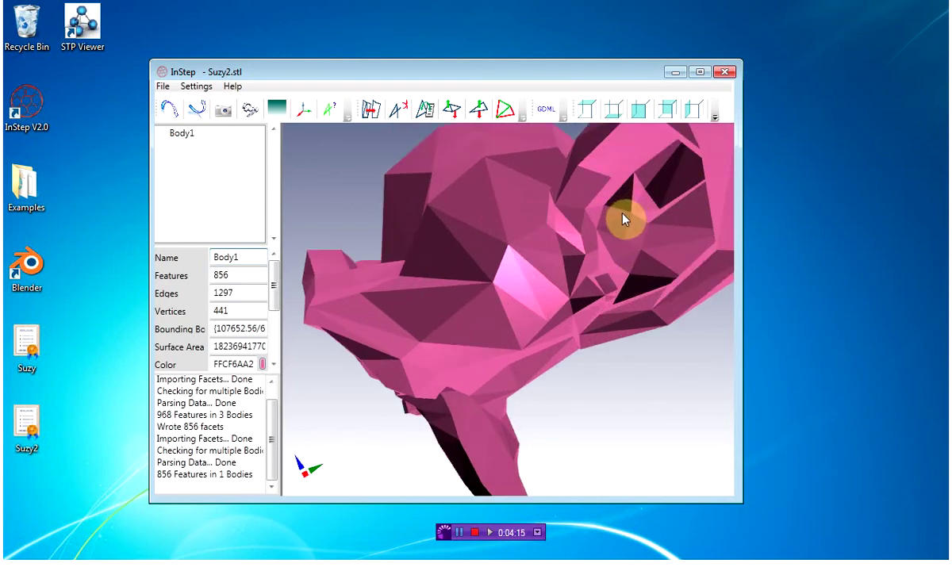
drag(622, 218, 476, 286)
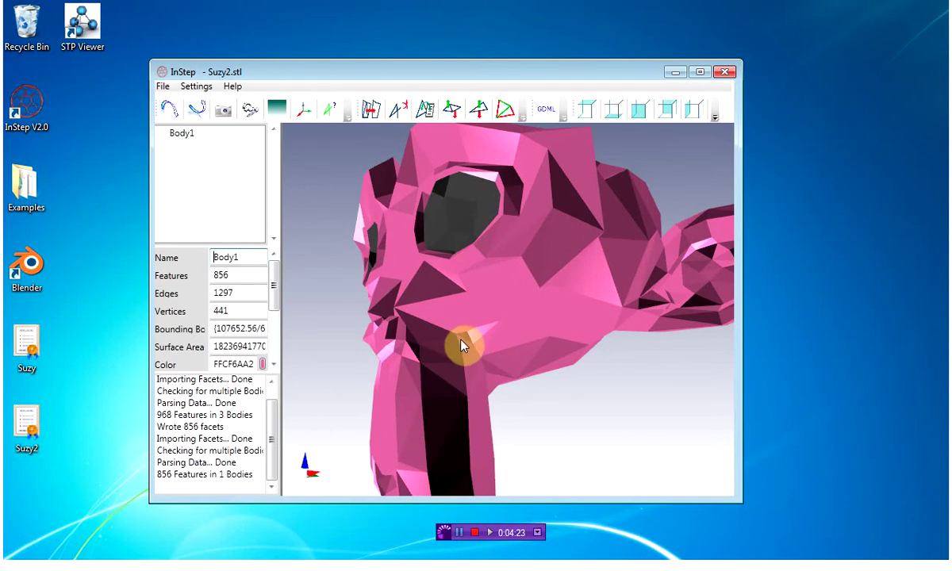
drag(463, 346, 463, 291)
Fill the eye holes with 22 new facets and start saving the repaired model
click(507, 111)
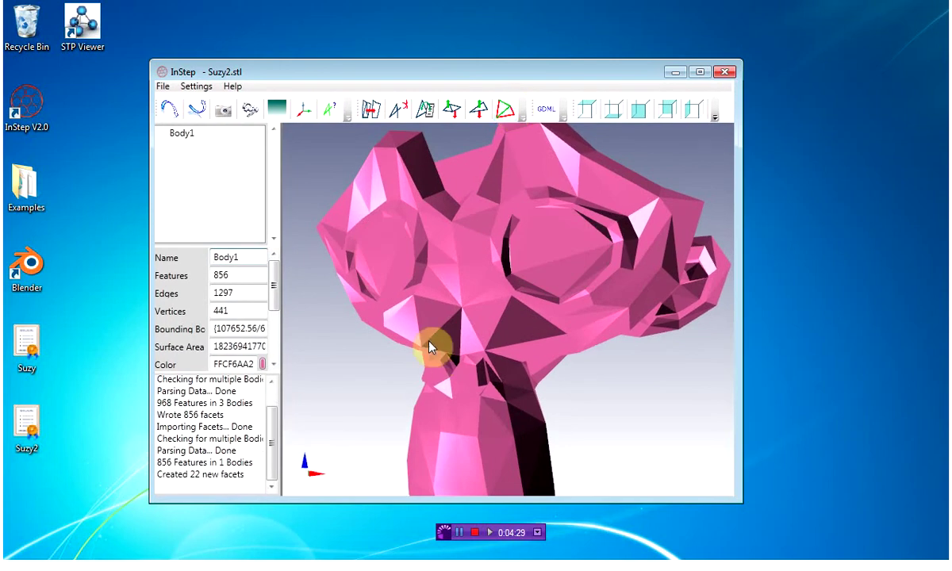
drag(425, 346, 515, 311)
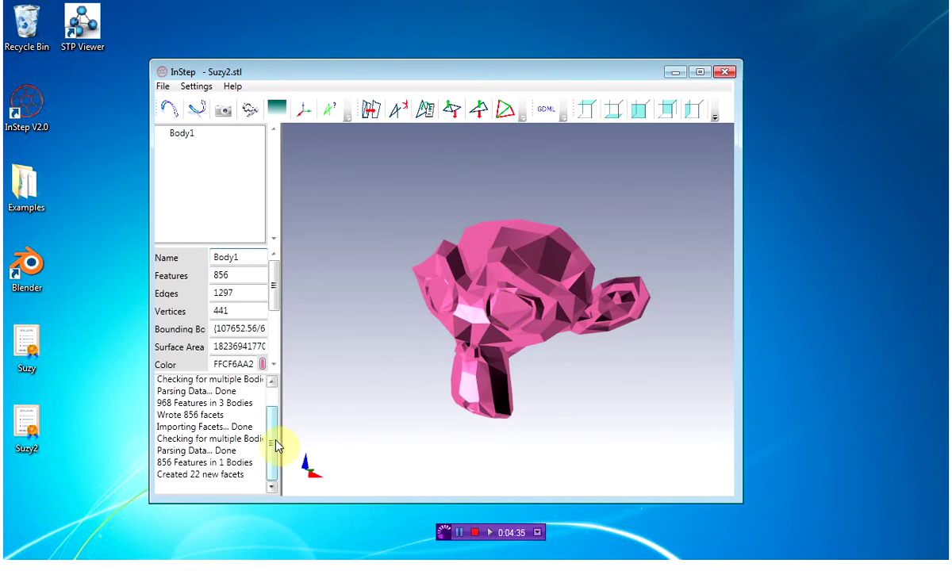
click(197, 112)
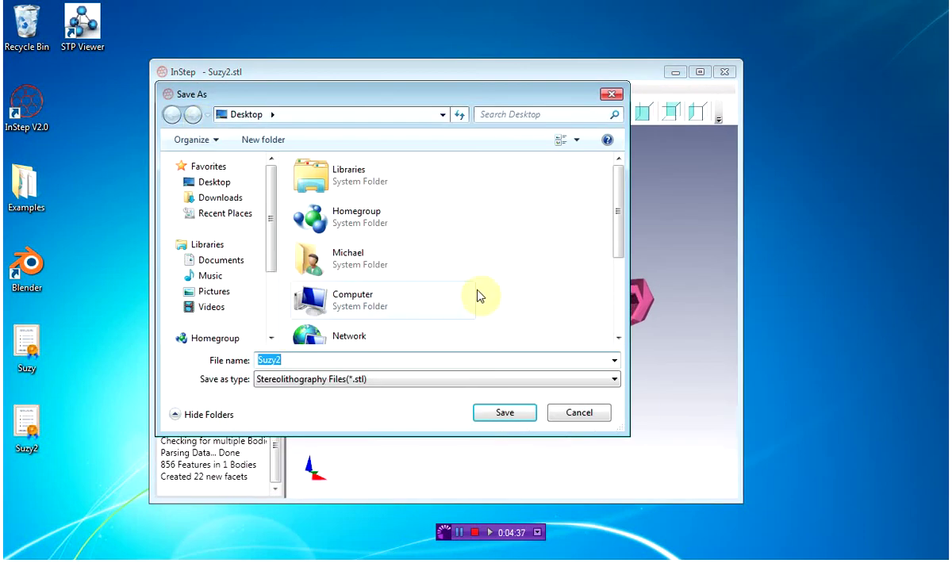
Save the mesh as Suzy3 by changing the file name's trailing 2 to 3
click(287, 361)
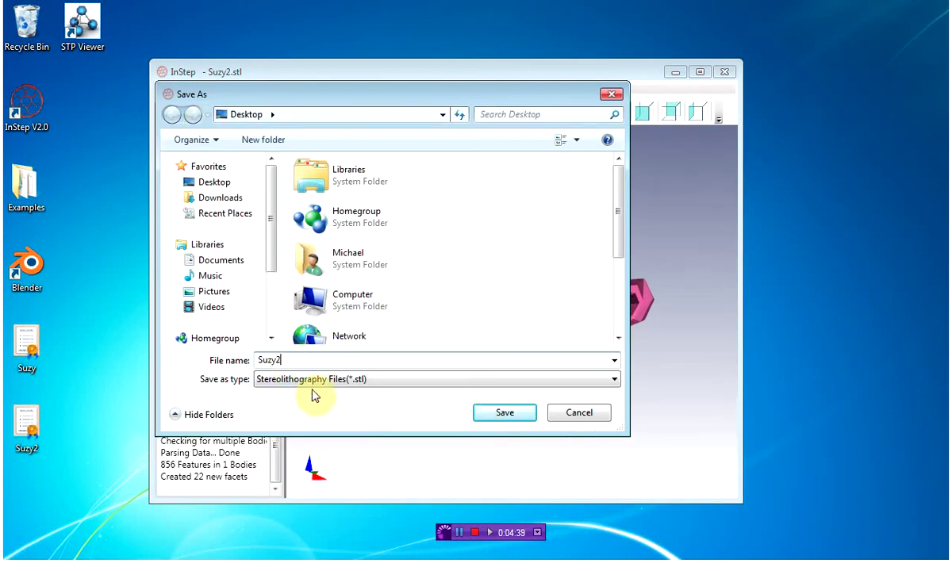
key(BackSpace)
text(3)
key(Return)
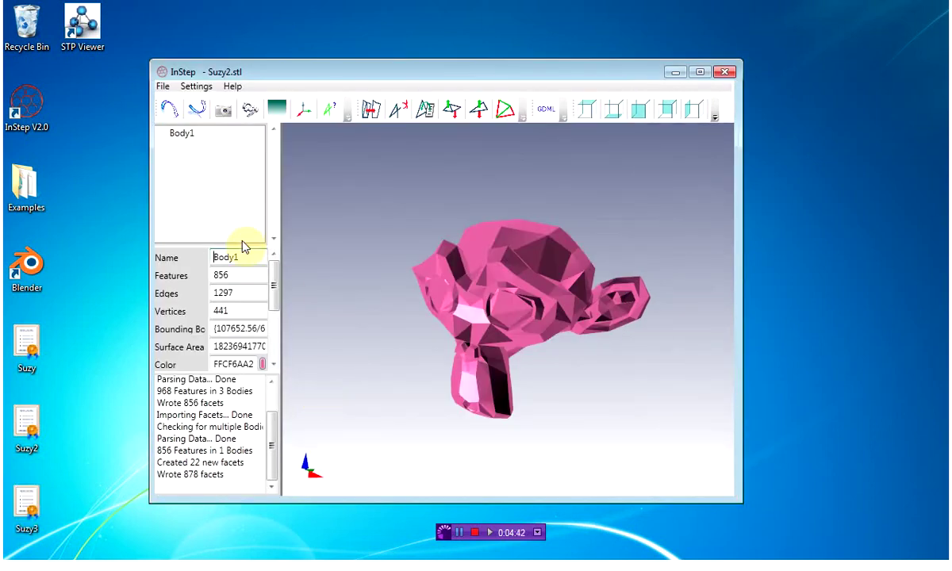
Import Suzy3.stl into InStep, reporting 878 features in 1 body with no issues
click(166, 113)
scroll(370, 296, down, 5)
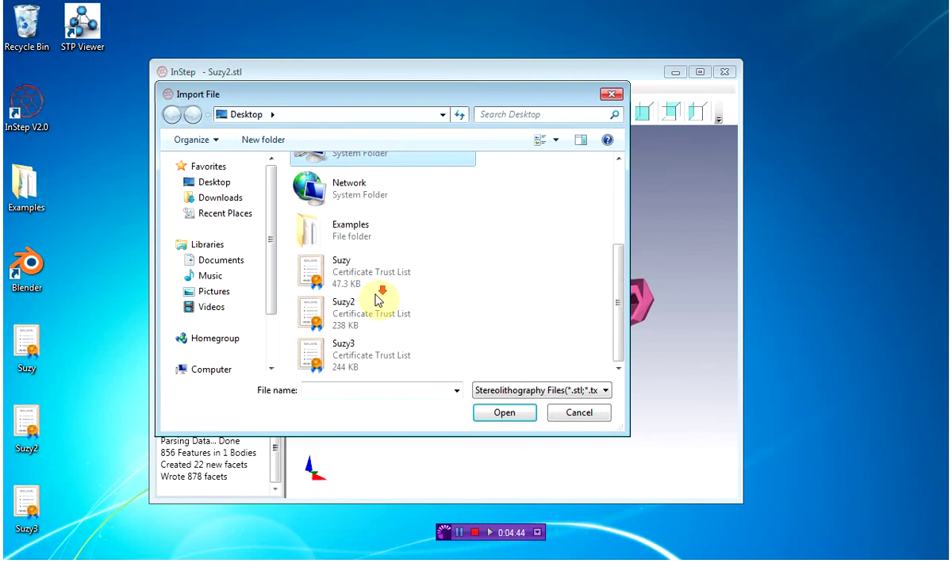
click(371, 371)
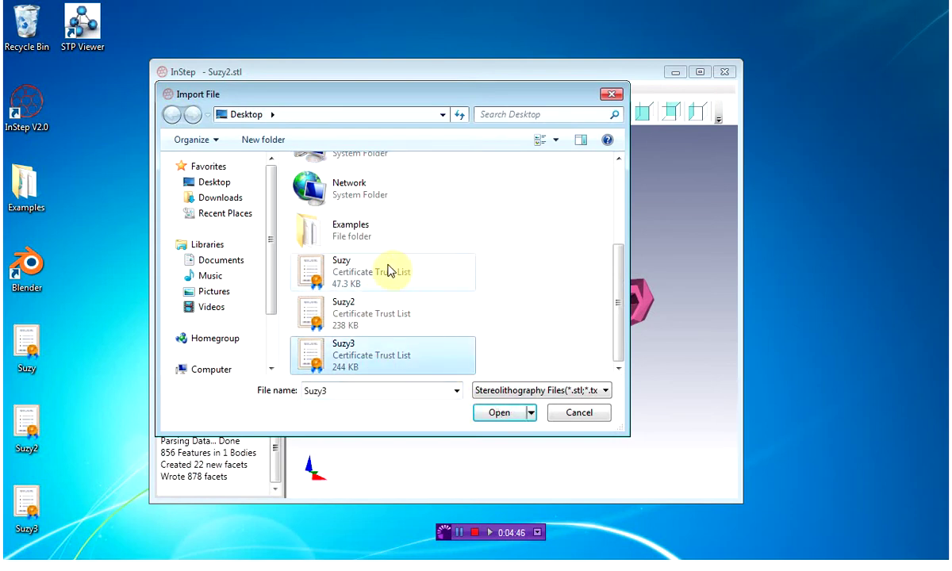
click(500, 413)
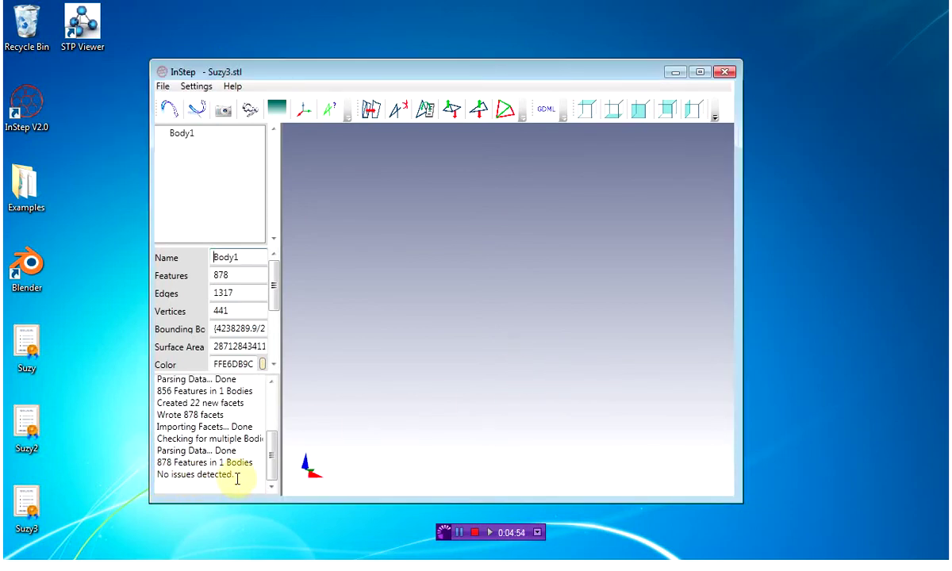
Save the model as a Step Files (*.stp) file named Suzy3, close InStep and launch STP Viewer
click(199, 114)
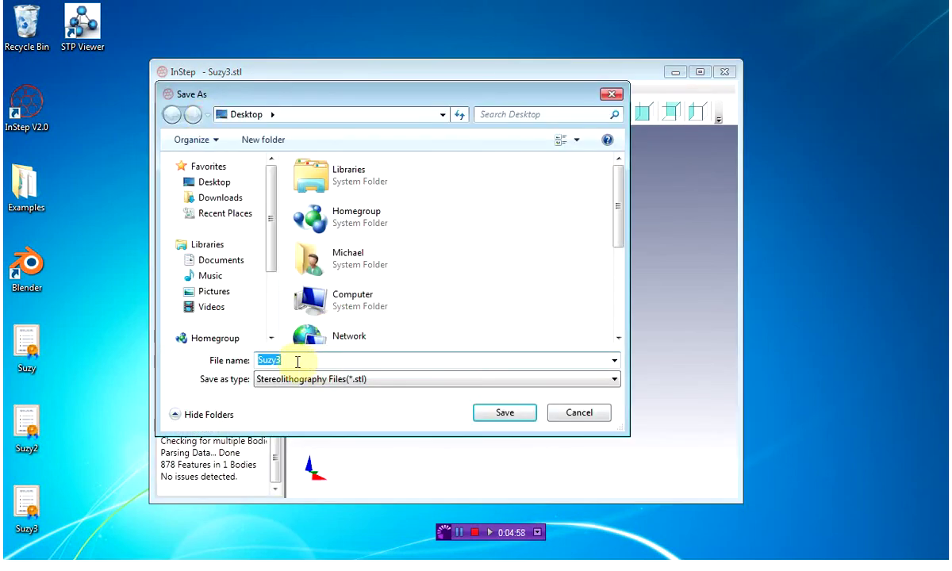
click(310, 380)
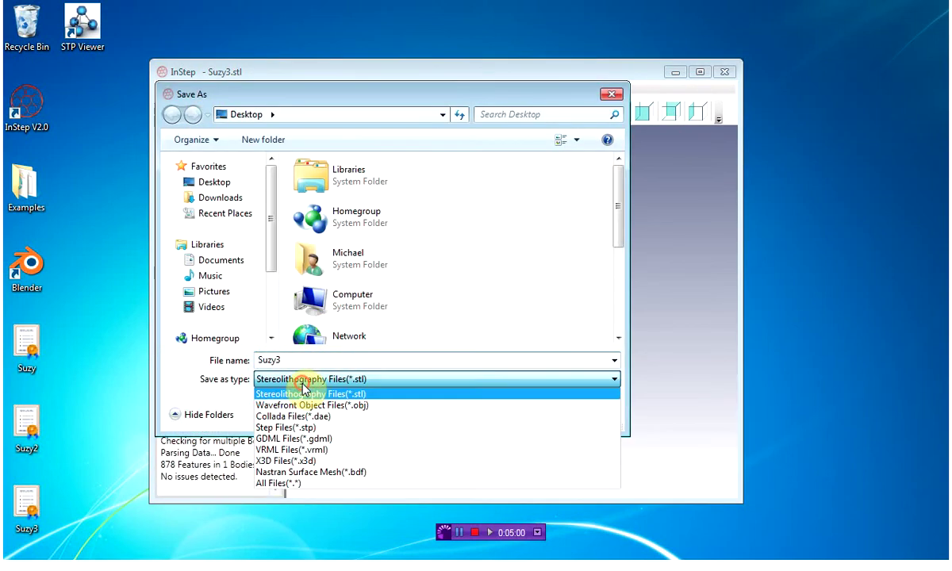
click(314, 427)
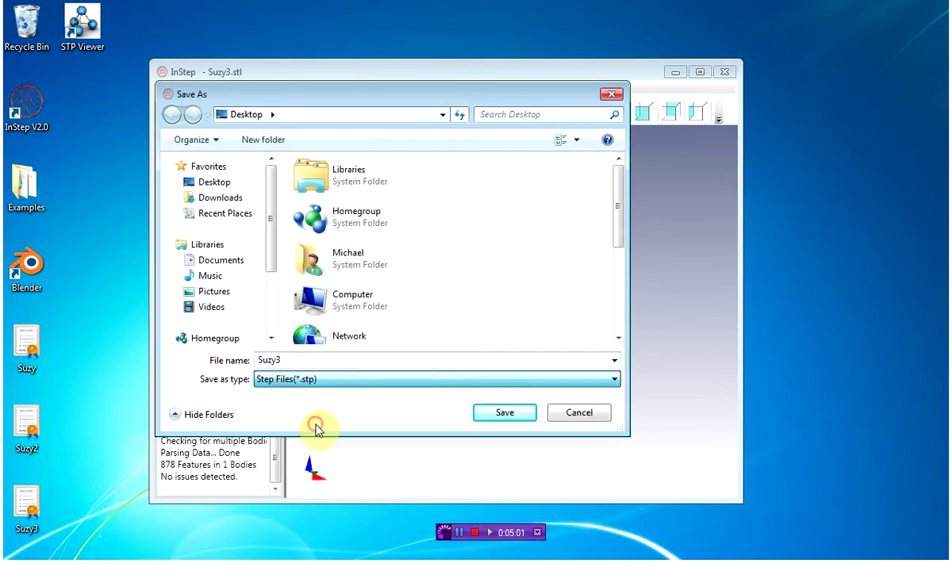
click(490, 414)
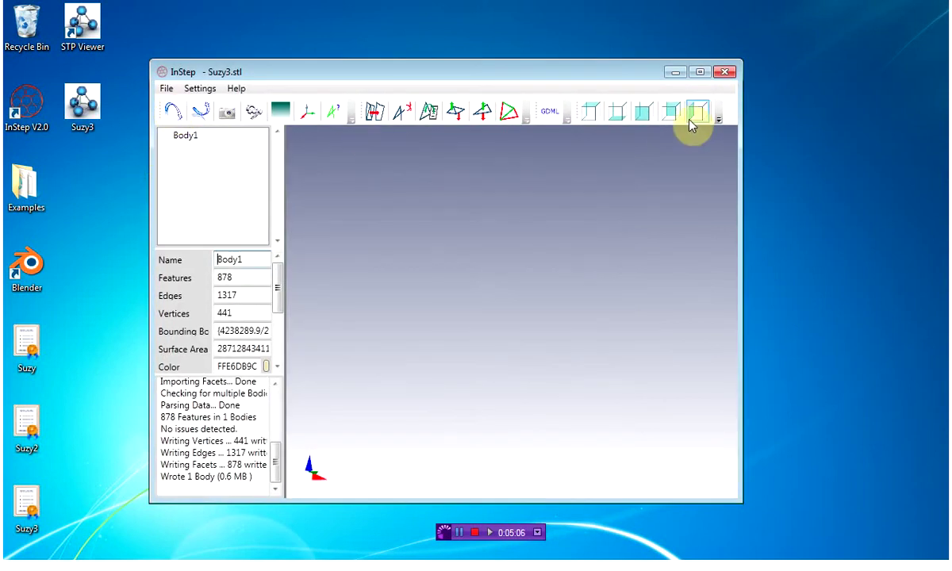
click(724, 73)
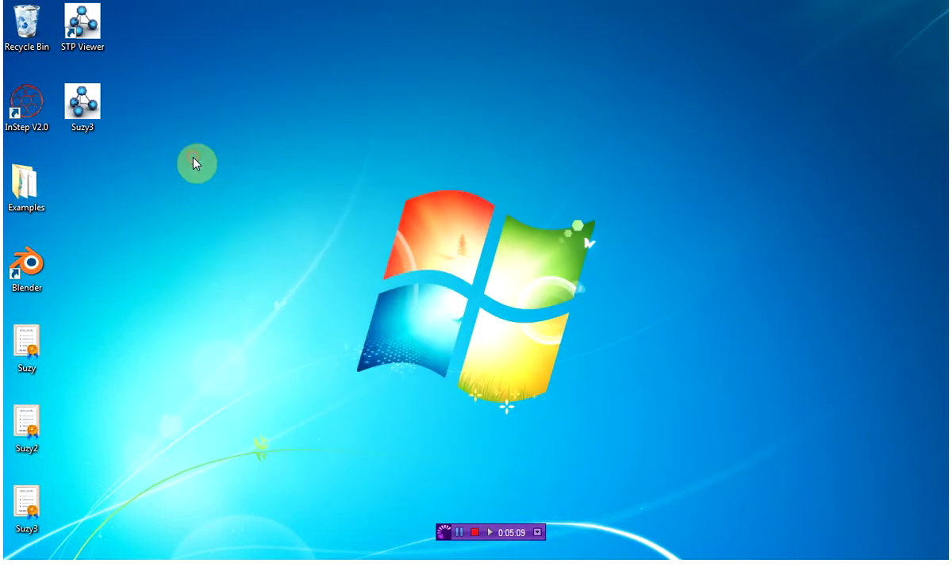
double_click(93, 47)
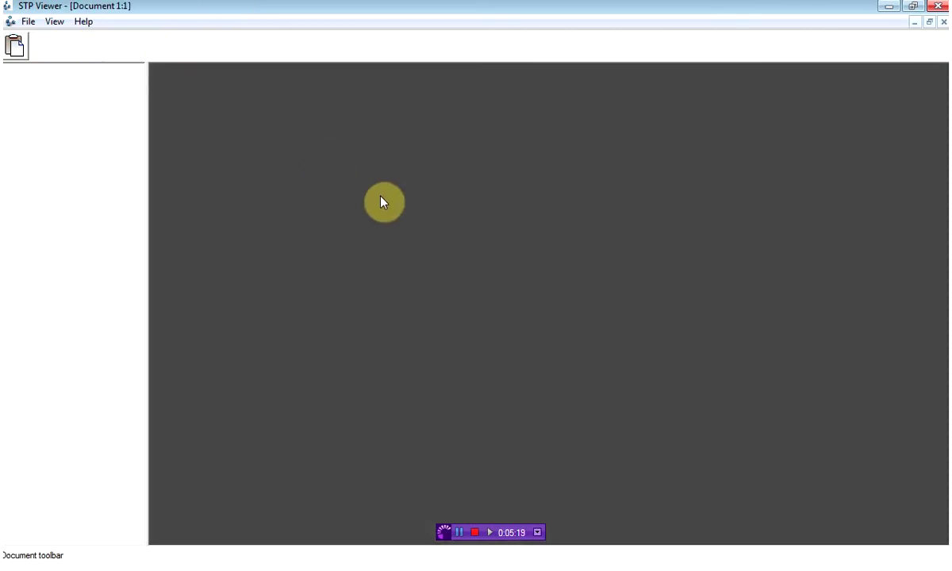
Open the Suzy3 STEP file in STP Viewer and orbit the monkey model
click(44, 46)
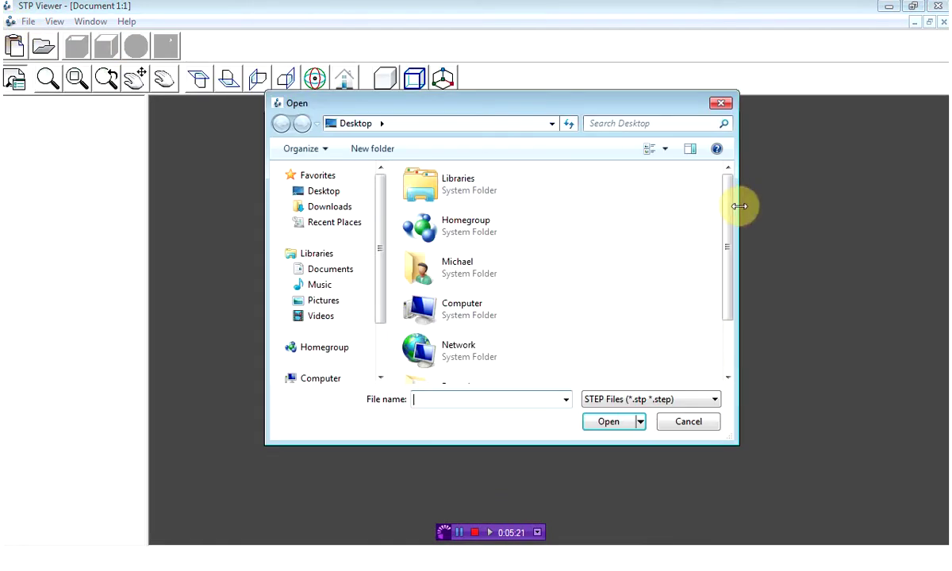
drag(724, 212, 729, 279)
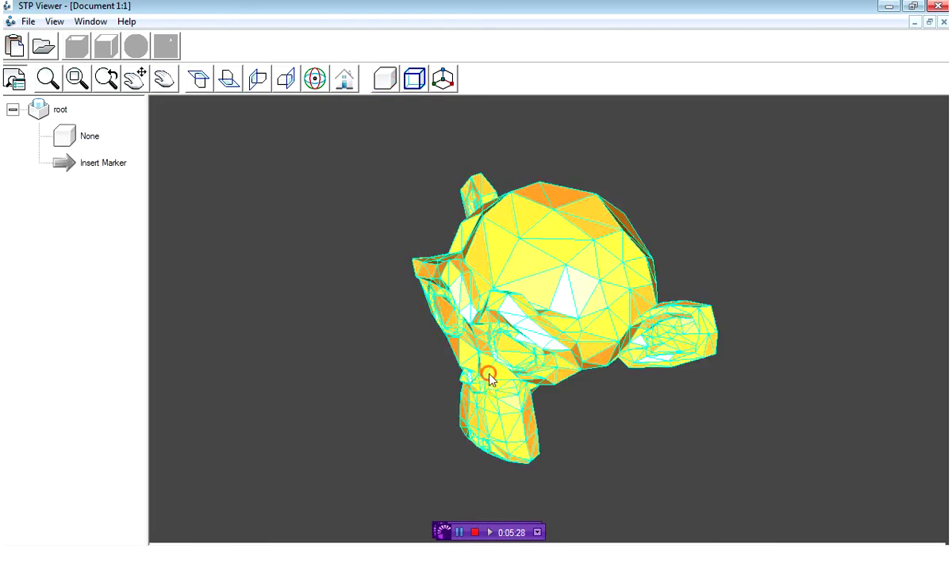
mouse_move(504, 368)
mouse_down()
mouse_move(542, 305)
mouse_move(589, 272)
mouse_move(623, 289)
mouse_move(546, 297)
mouse_move(553, 334)
mouse_up()
Inspect the eye area from the front with mesh edges shown, then minimize STP Viewer
click(415, 78)
scroll(517, 248, down, 3)
scroll(512, 242, up, 6)
scroll(505, 268, up, 3)
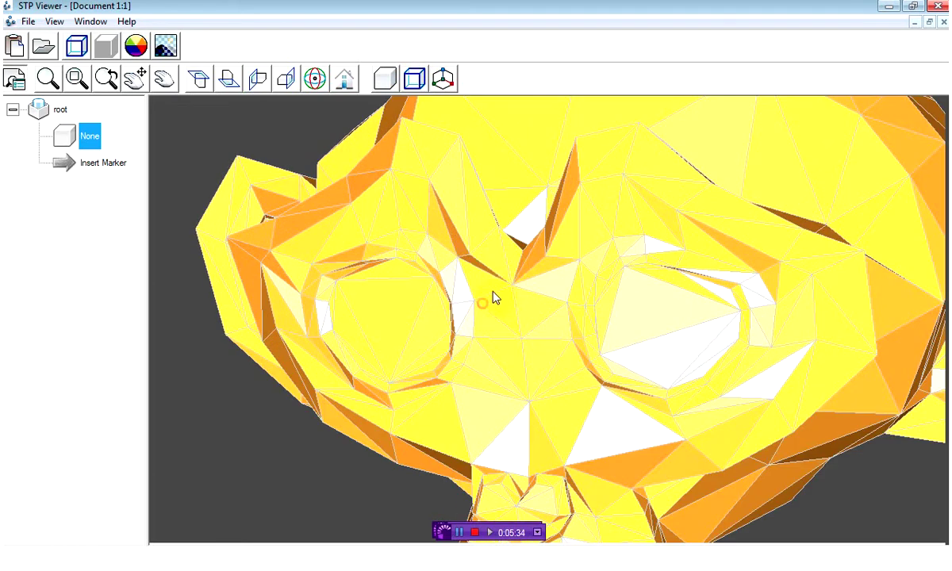
drag(493, 298, 453, 198)
click(386, 78)
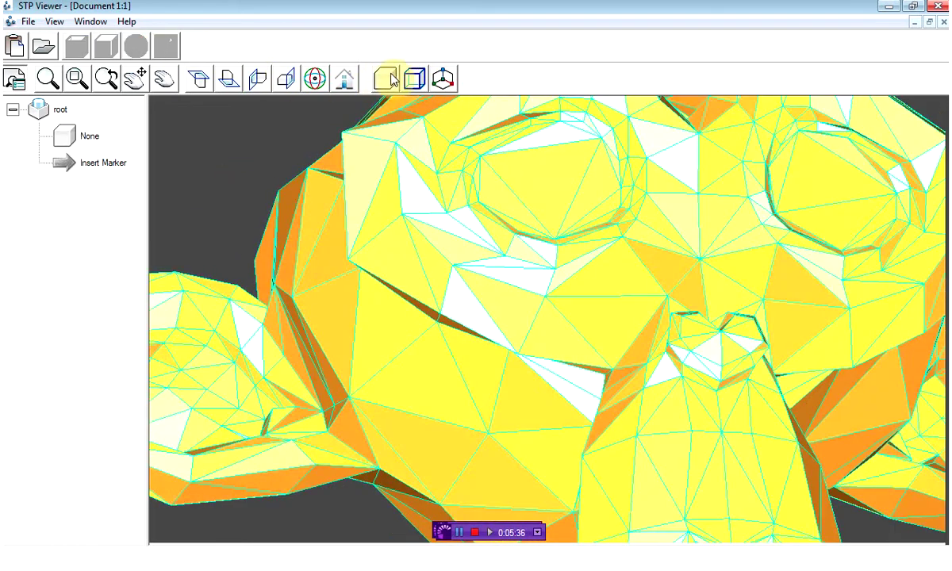
click(439, 265)
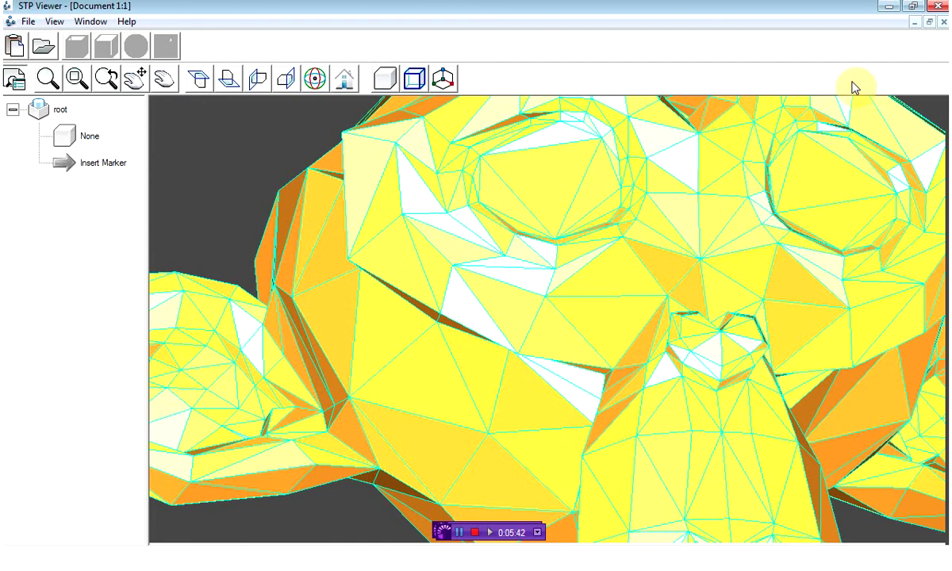
click(893, 5)
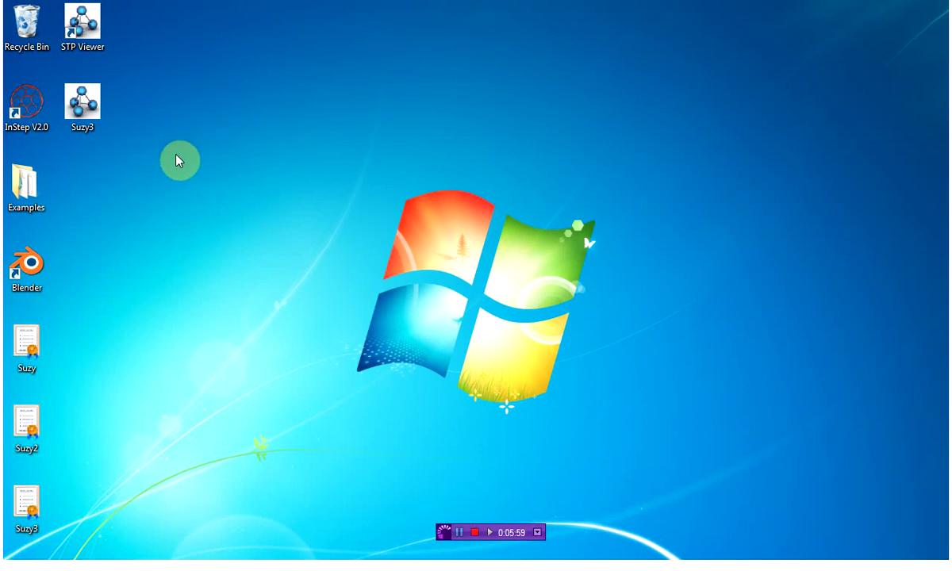
Delete the Suzy3 STEP file to the Recycle Bin
click(102, 96)
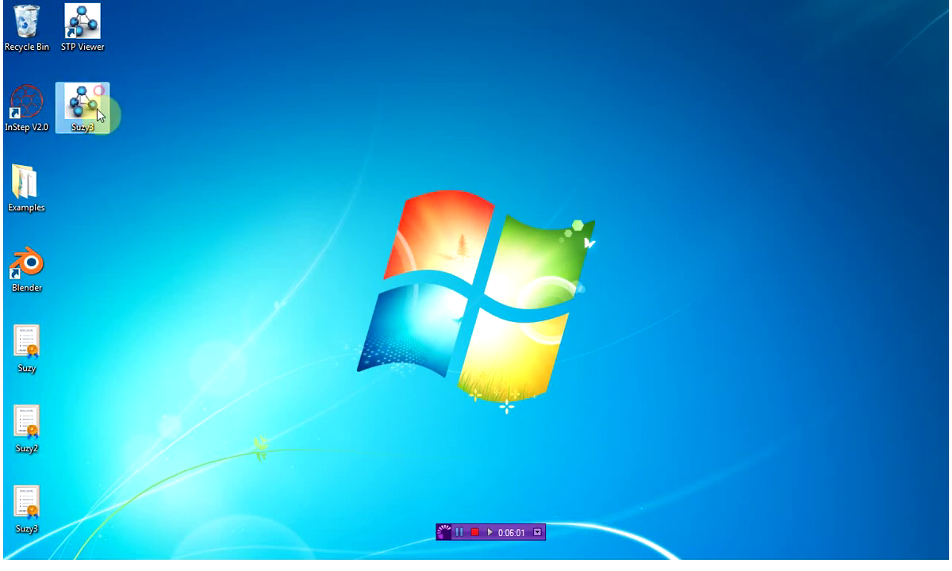
key(Delete)
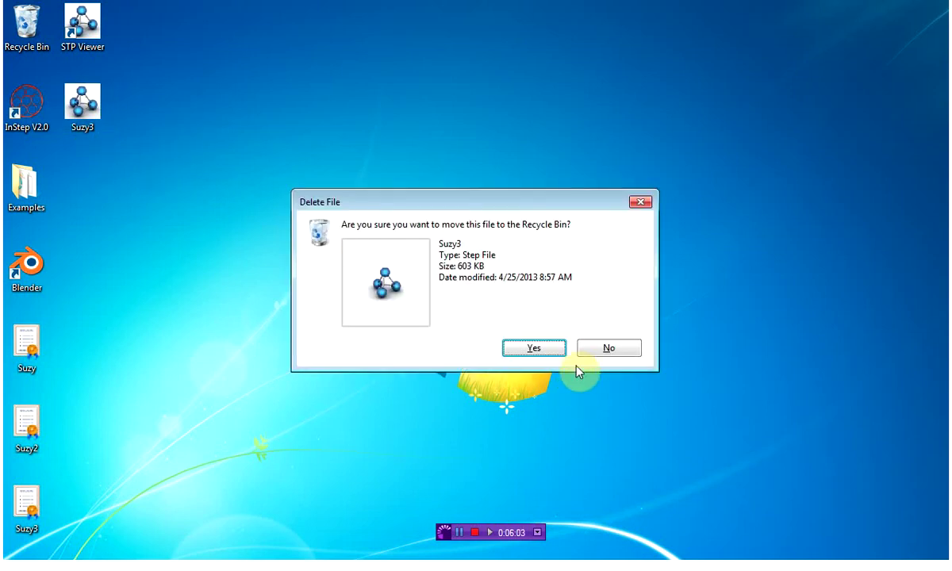
click(556, 349)
Delete the Suzy, Suzy2 and Suzy3 files together, then launch Blender
drag(93, 496, 19, 361)
key(Delete)
key(Return)
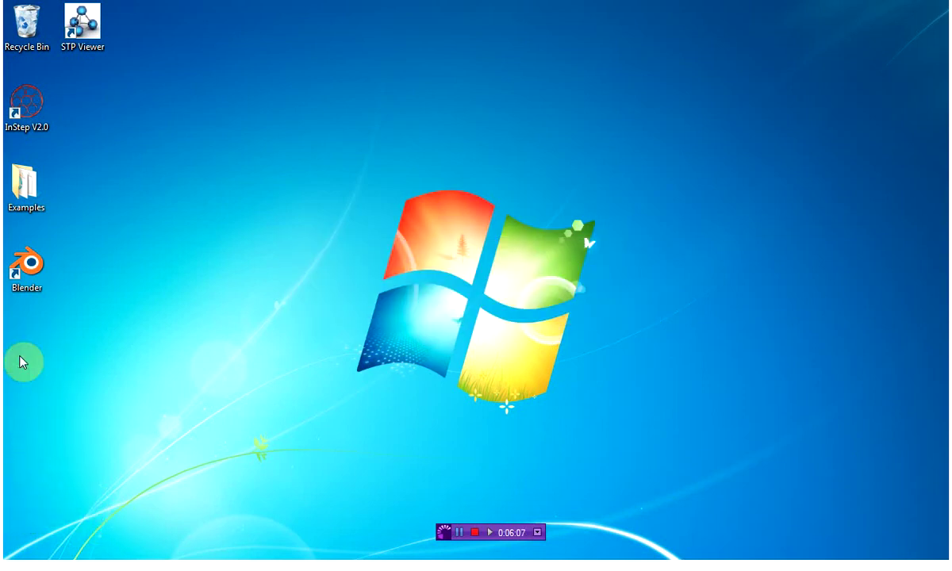
double_click(26, 266)
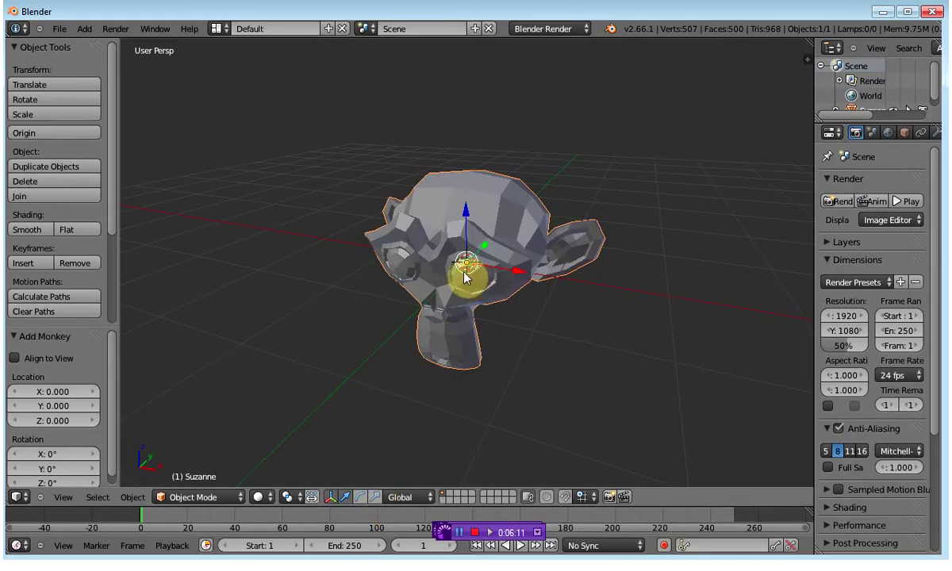
Put Suzanne in Edit Mode, deselect everything, zoom onto the left eye and choose face select
scroll(439, 265, up, 5)
scroll(380, 271, down, 3)
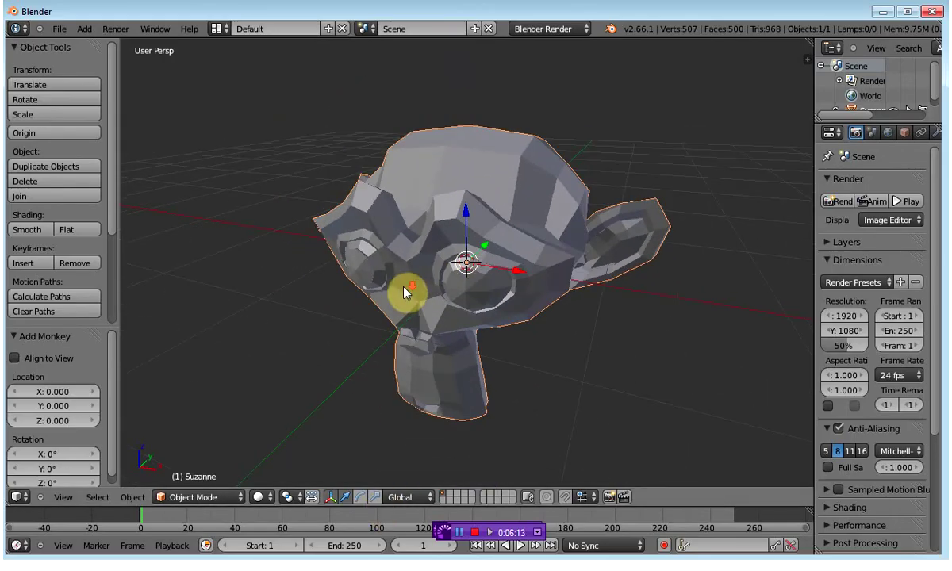
middle_drag(412, 285, 339, 226)
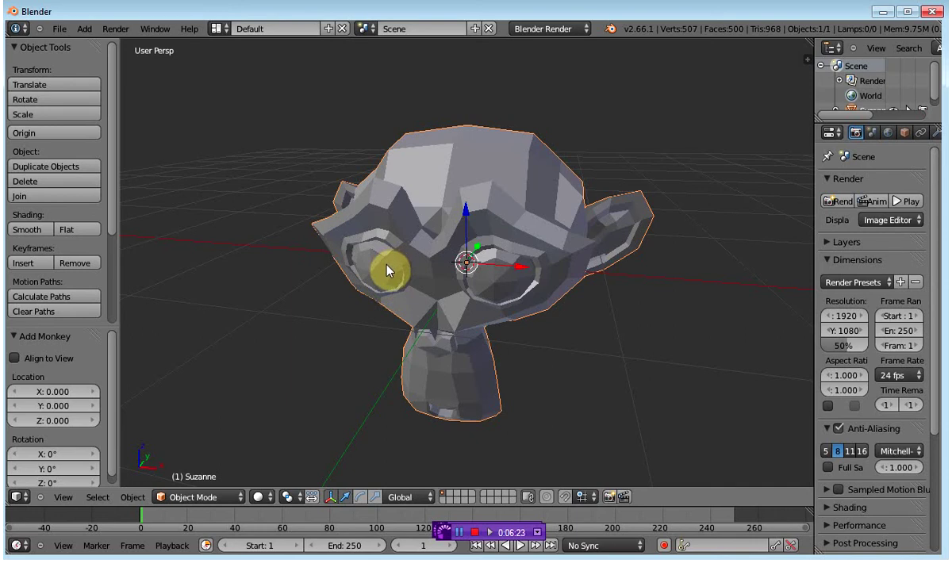
key(Tab)
middle_drag(518, 311, 476, 248)
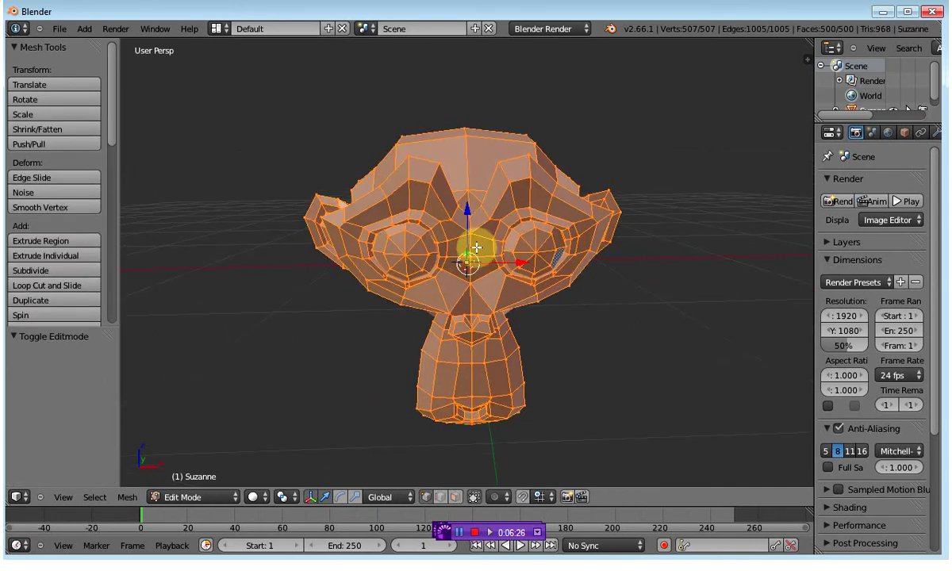
key(a)
scroll(457, 214, up, 8)
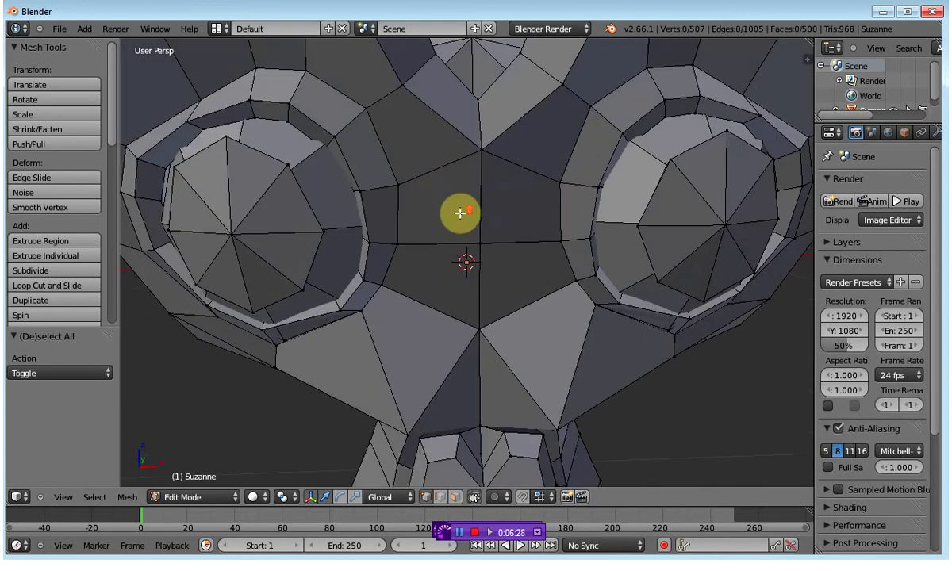
middle_drag(458, 253, 364, 220)
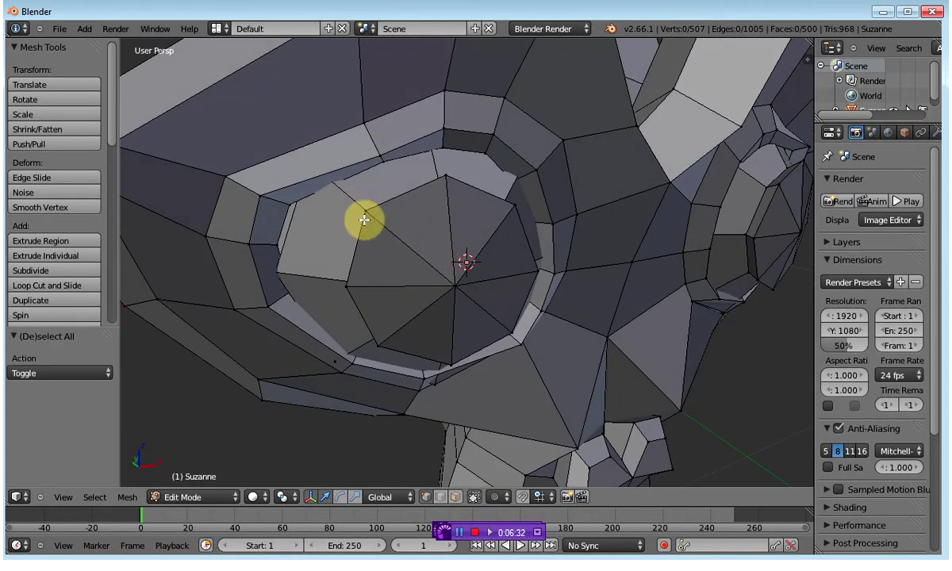
click(458, 498)
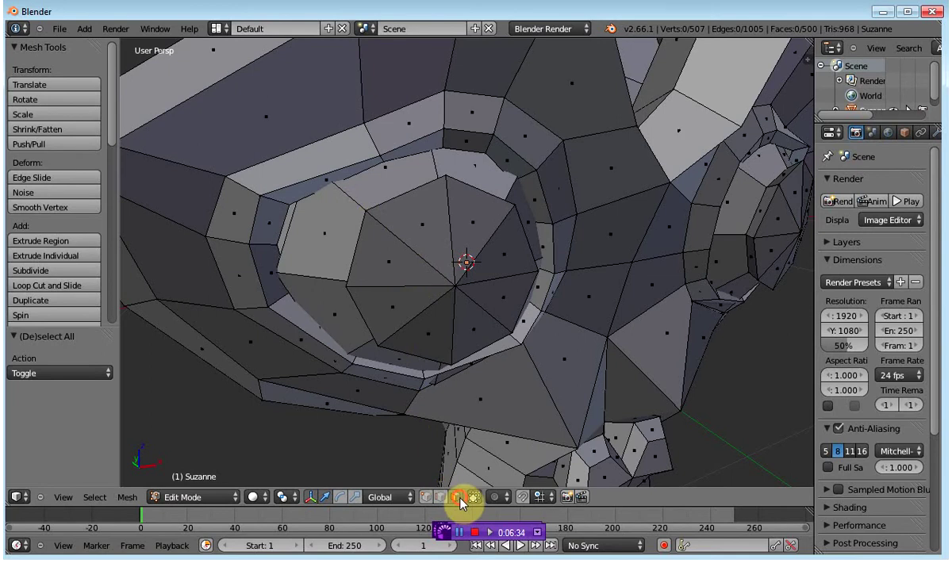
Select the first eyeball by growing from one face, then delete its faces
right_click(394, 263)
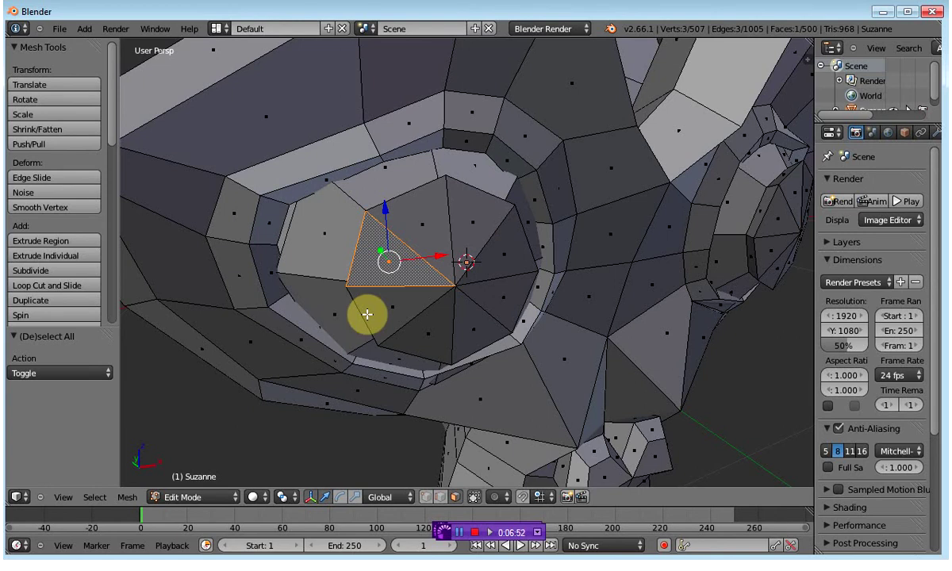
scroll(368, 314, up, 4)
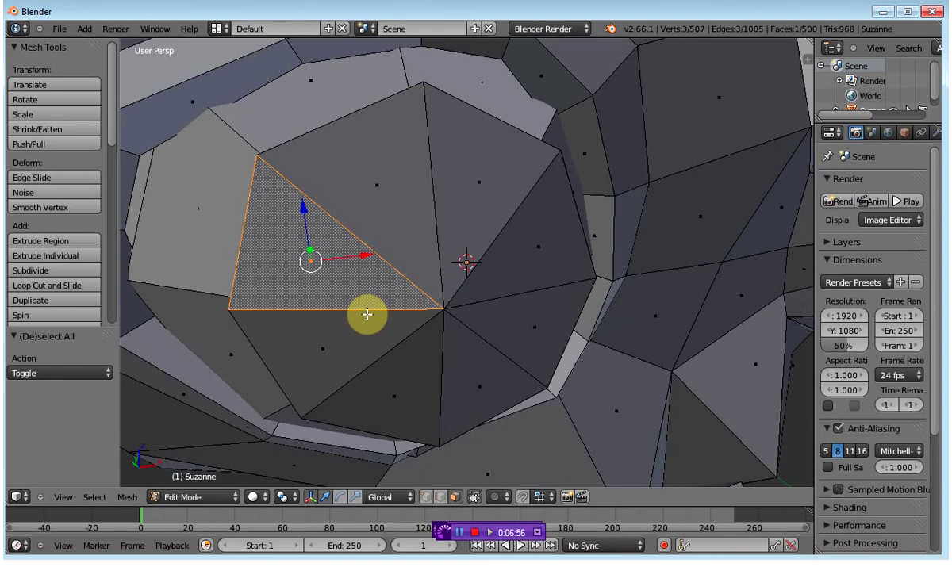
key(ctrl+KP_Add)
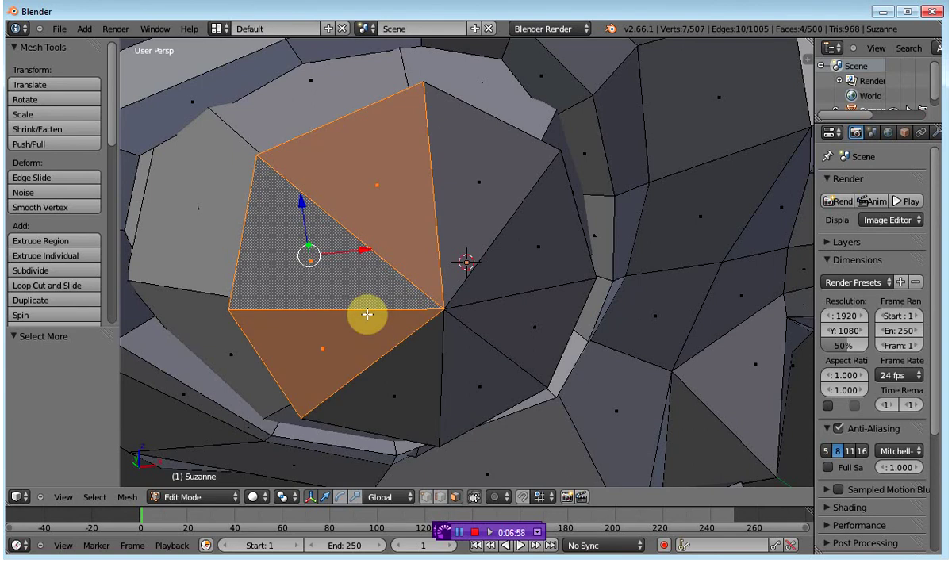
key(ctrl+KP_Add)
key(ctrl+KP_Add)
key(ctrl+KP_Add)
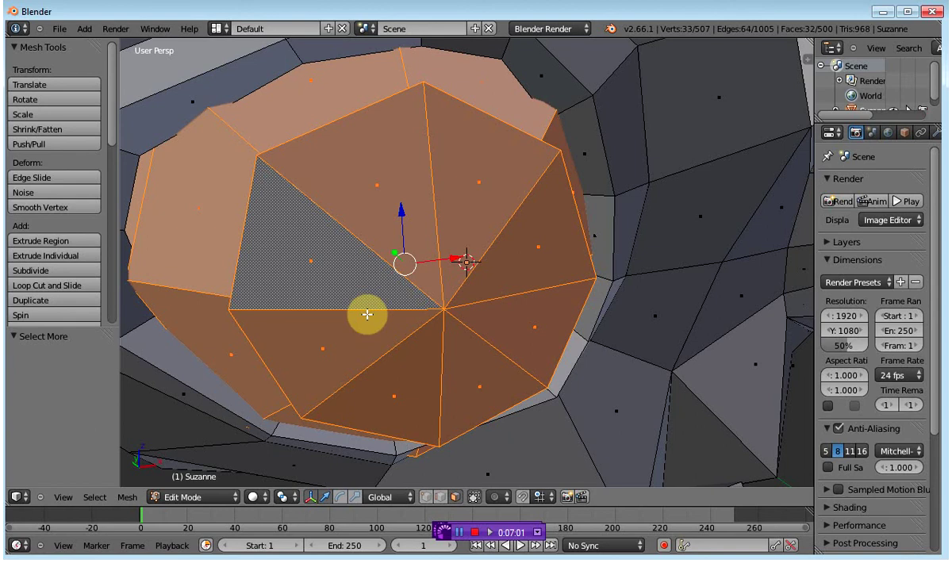
scroll(383, 250, down, 6)
scroll(379, 253, up, 3)
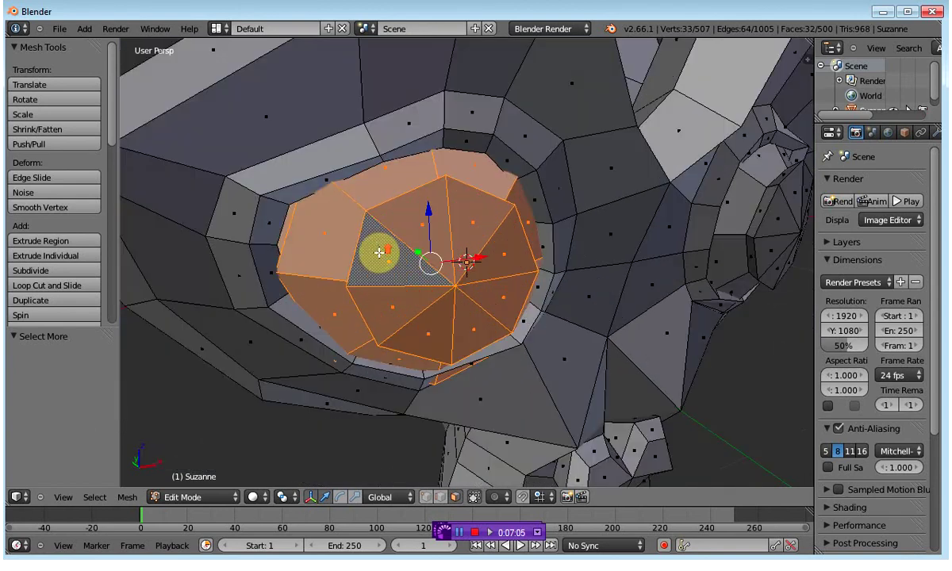
key(x)
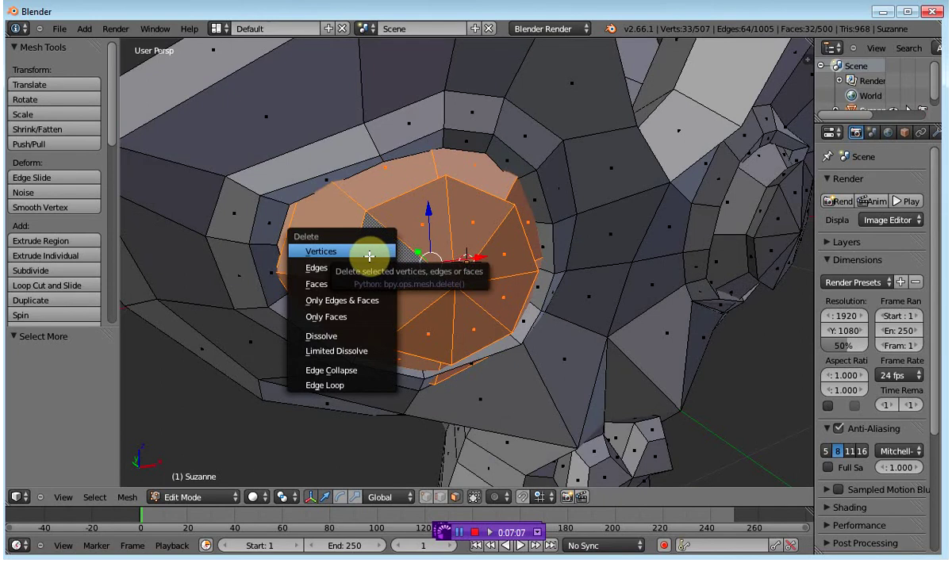
click(317, 284)
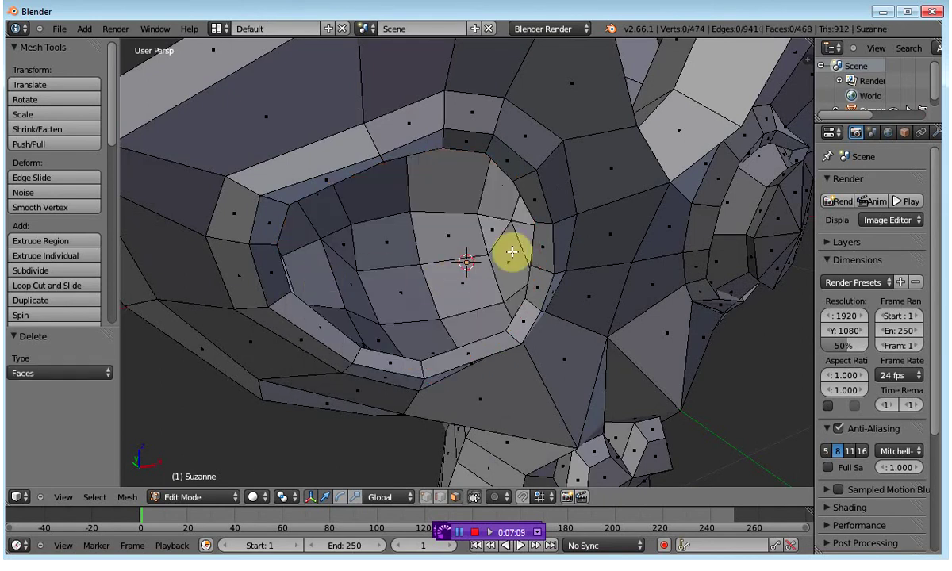
Select the other eyeball the same way and delete its faces, leaving 436 faces
middle_drag(511, 253, 661, 287)
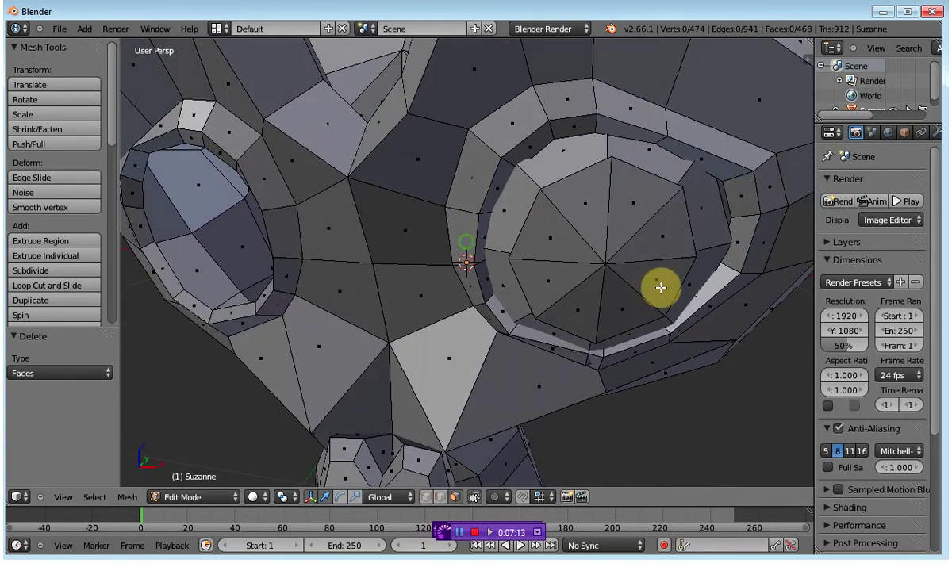
right_click(588, 202)
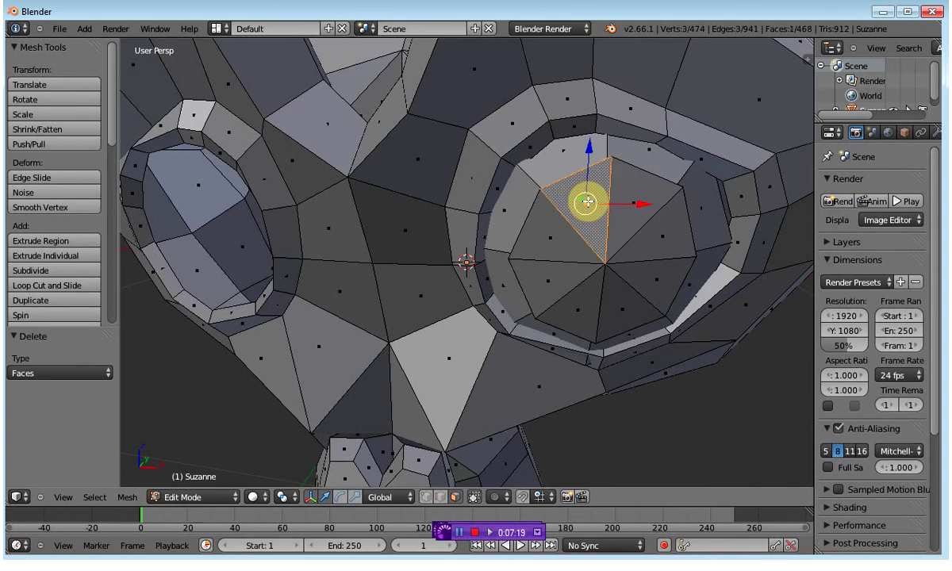
key(ctrl+KP_Add)
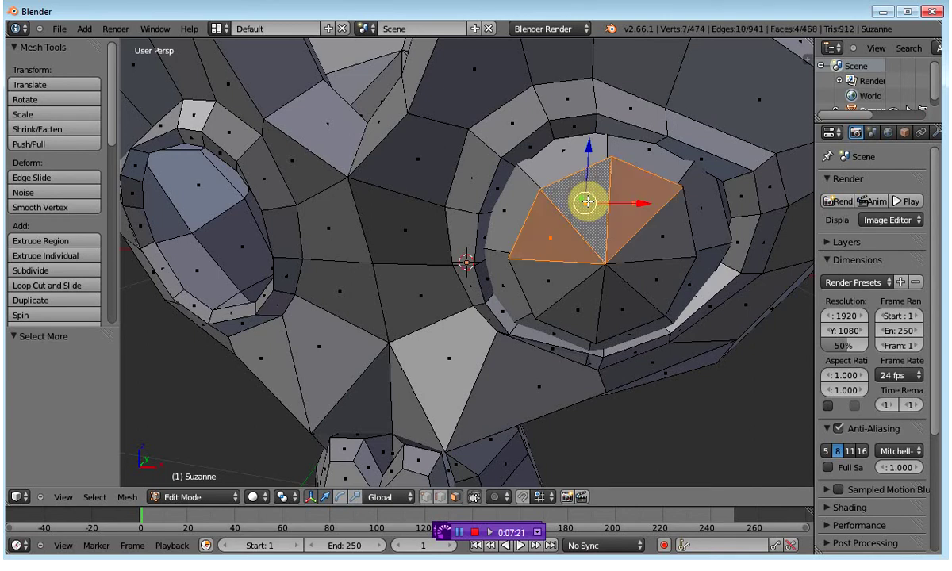
key(ctrl+KP_Add)
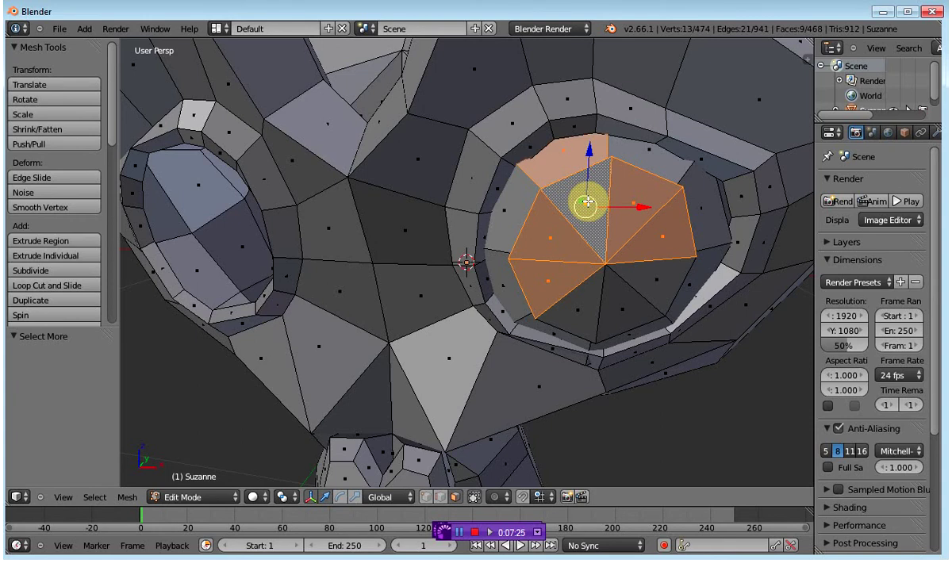
key(ctrl+KP_Add)
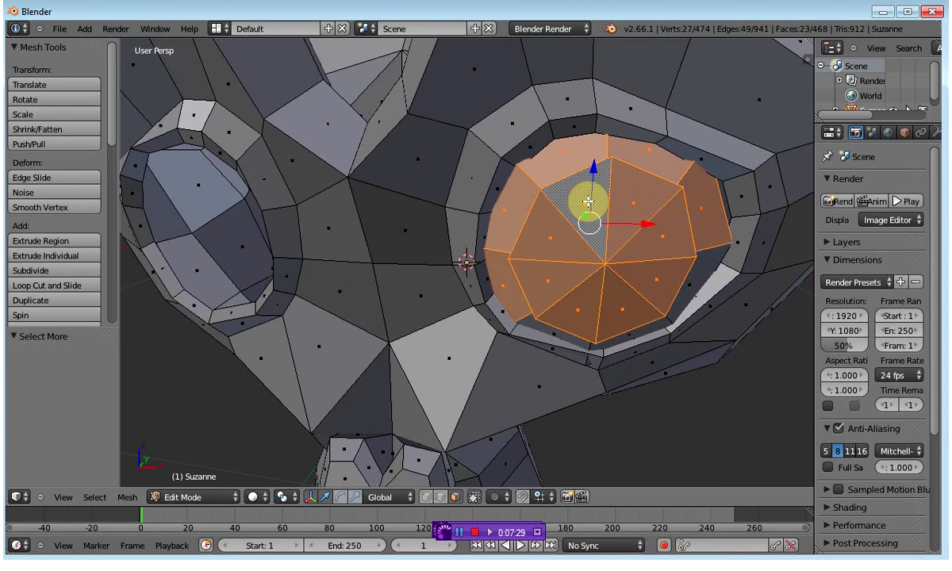
key(x)
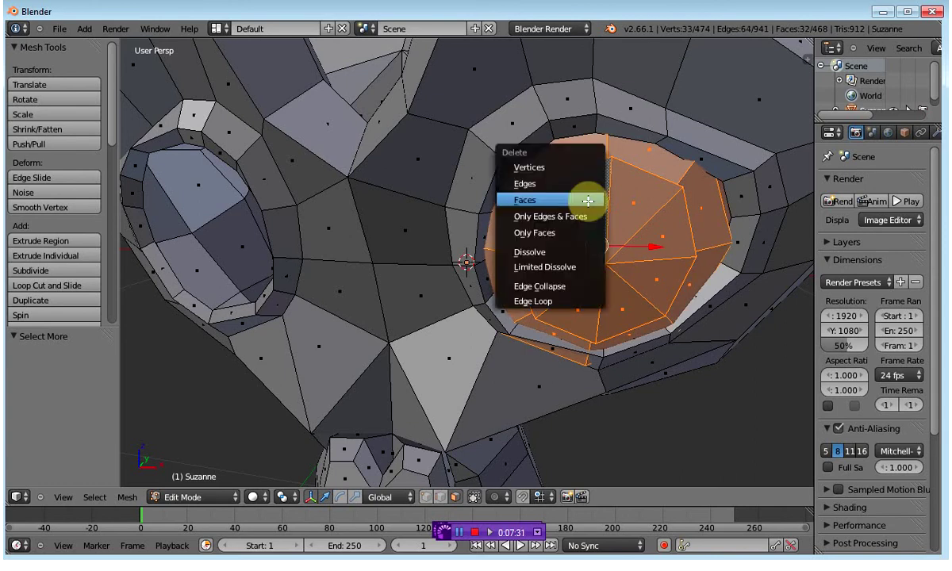
key(Escape)
key(x)
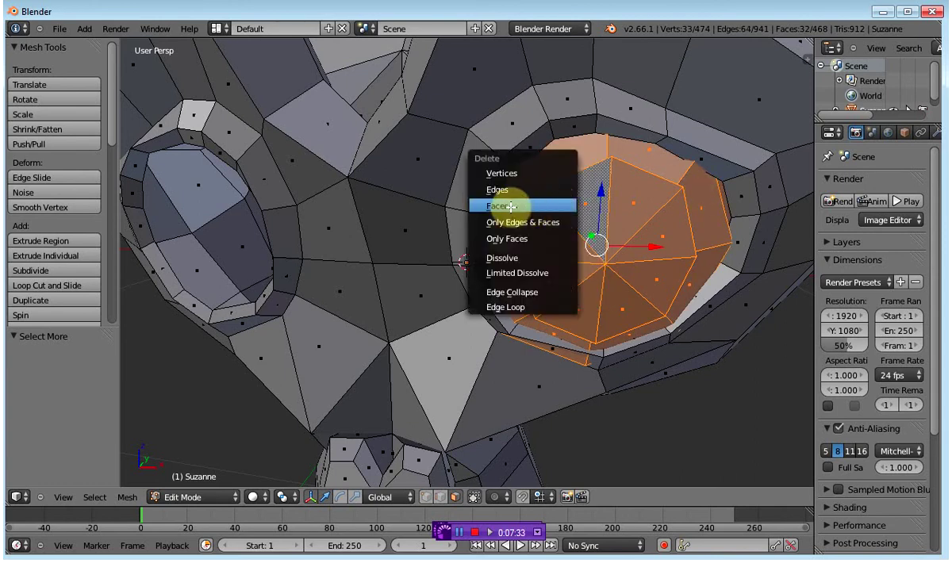
click(480, 207)
middle_drag(517, 213, 452, 271)
scroll(529, 252, down, 5)
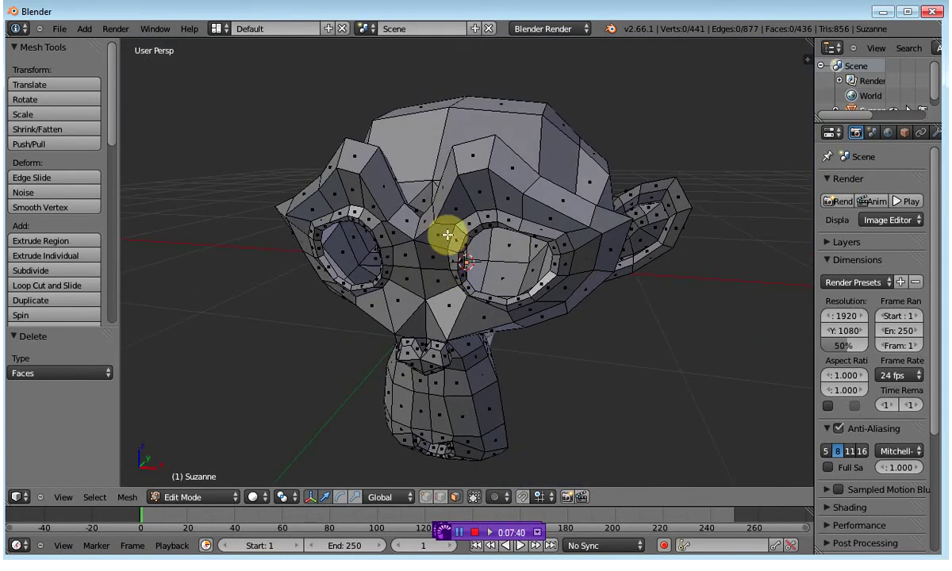
scroll(446, 233, up, 3)
scroll(436, 208, down, 3)
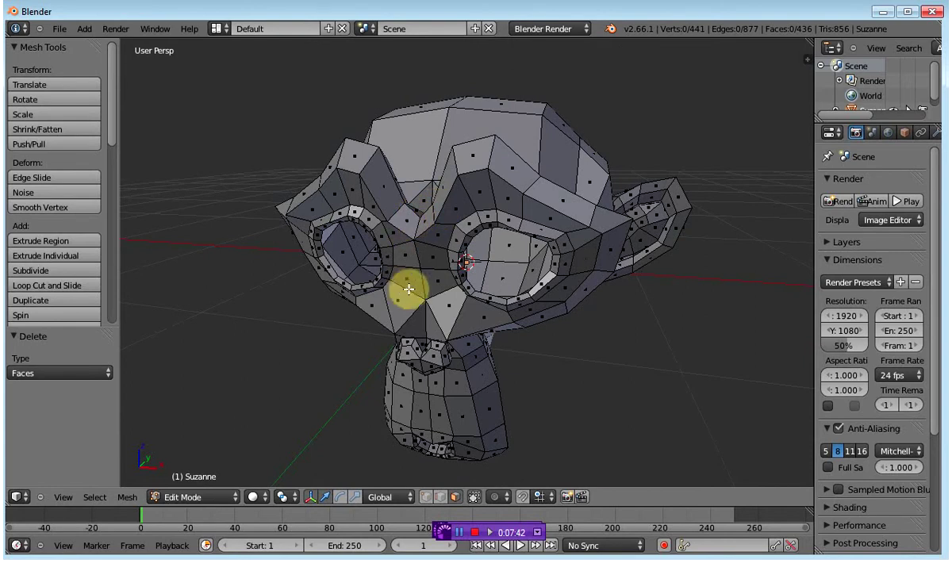
mouse_move(408, 285)
middle_down()
mouse_move(453, 289)
mouse_move(457, 266)
mouse_move(441, 276)
mouse_move(473, 260)
mouse_move(445, 253)
mouse_move(388, 269)
mouse_move(404, 275)
middle_up()
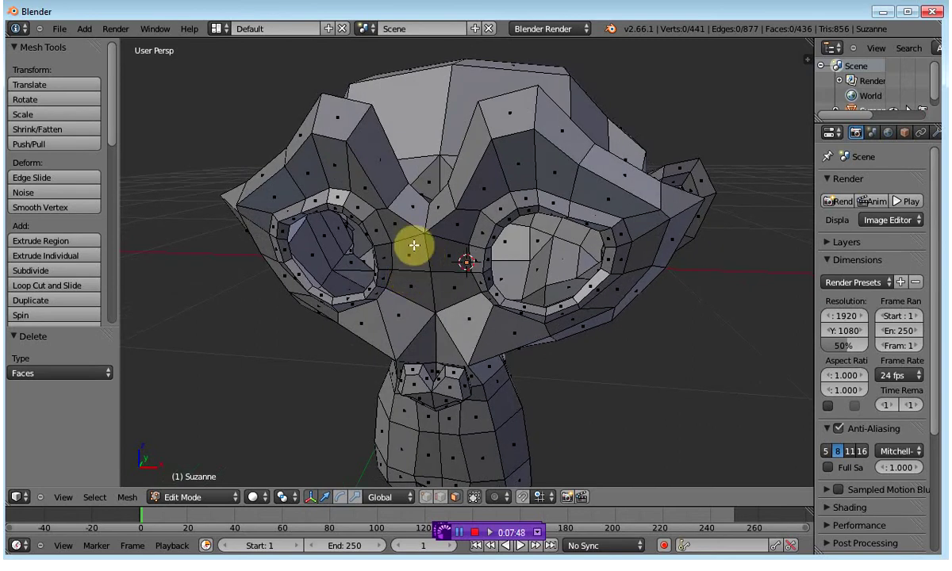
scroll(410, 227, up, 4)
scroll(420, 222, down, 4)
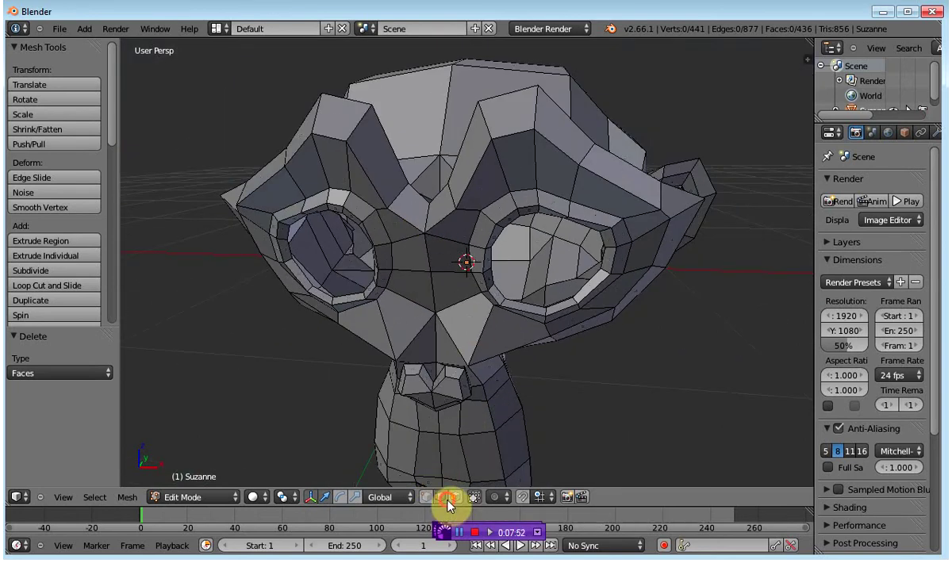
scroll(552, 260, up, 4)
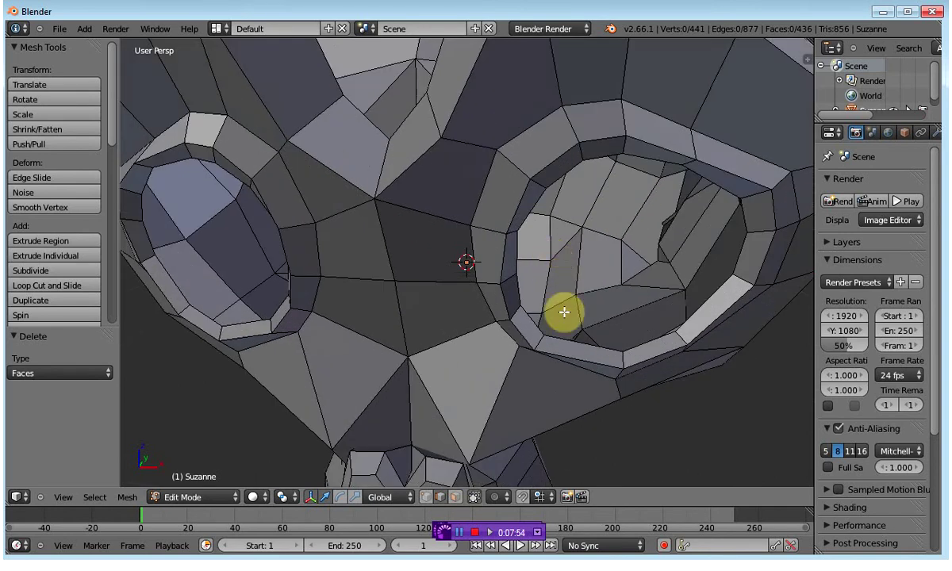
Select the inner eye-socket edge loop, extrude it and scale it by 0 to a centre point
right_click(570, 341)
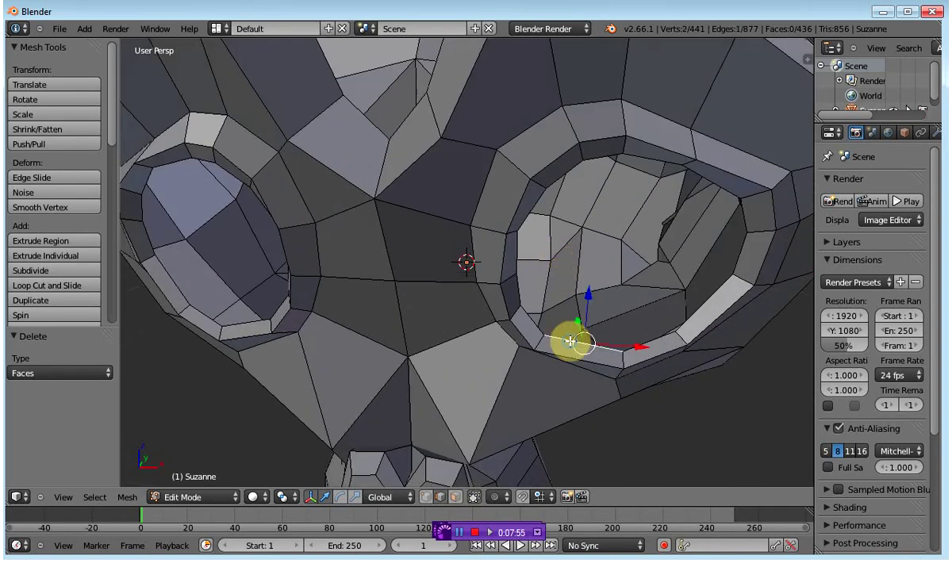
alt+right_click(651, 344)
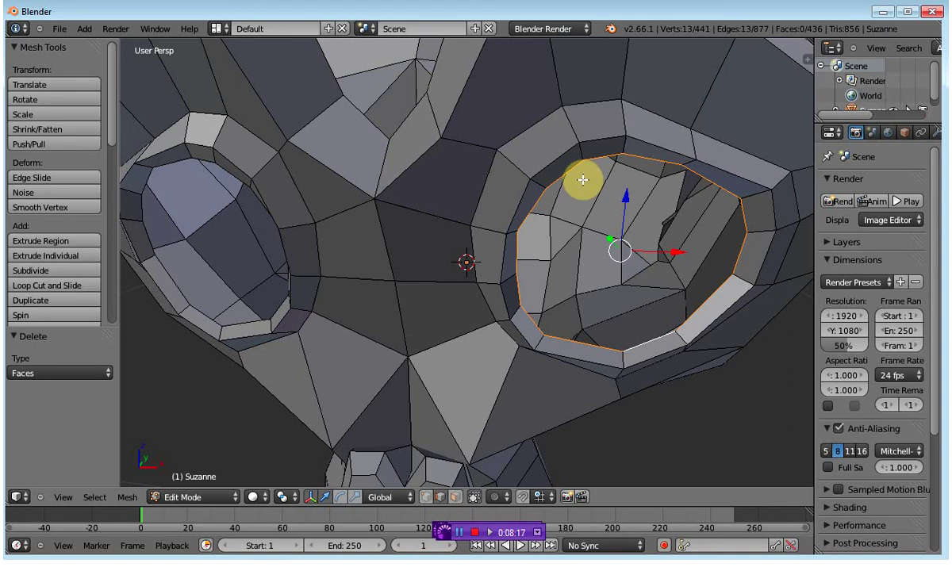
key(e)
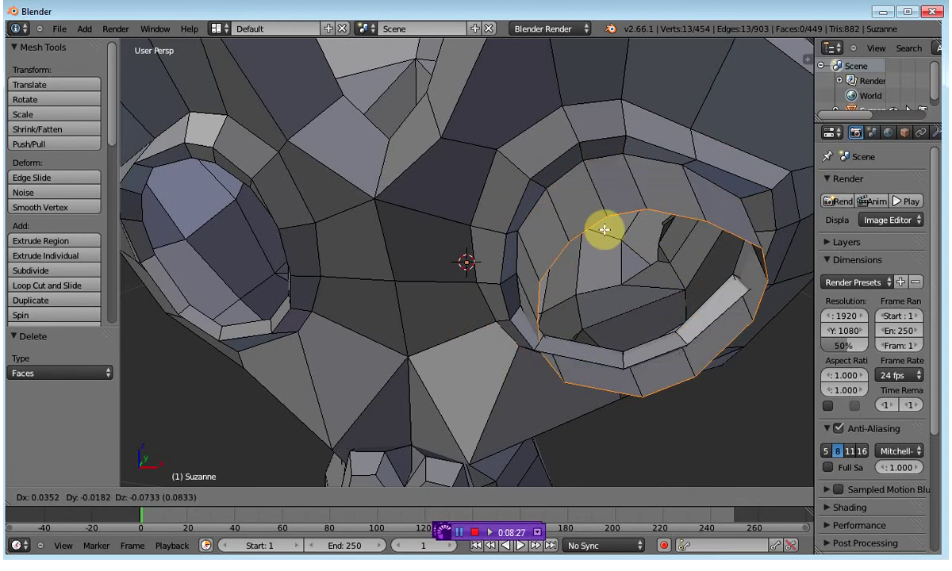
click(569, 199)
key(s)
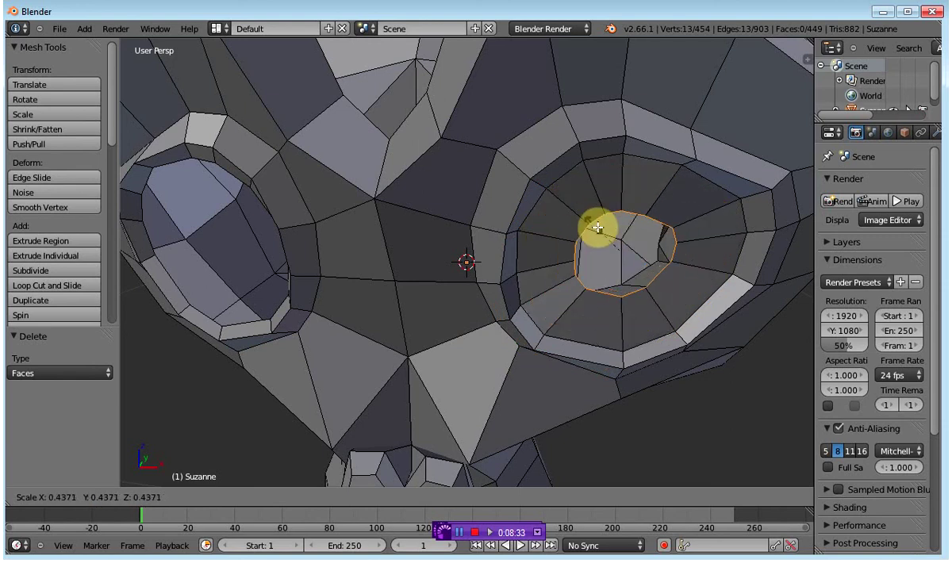
key(0)
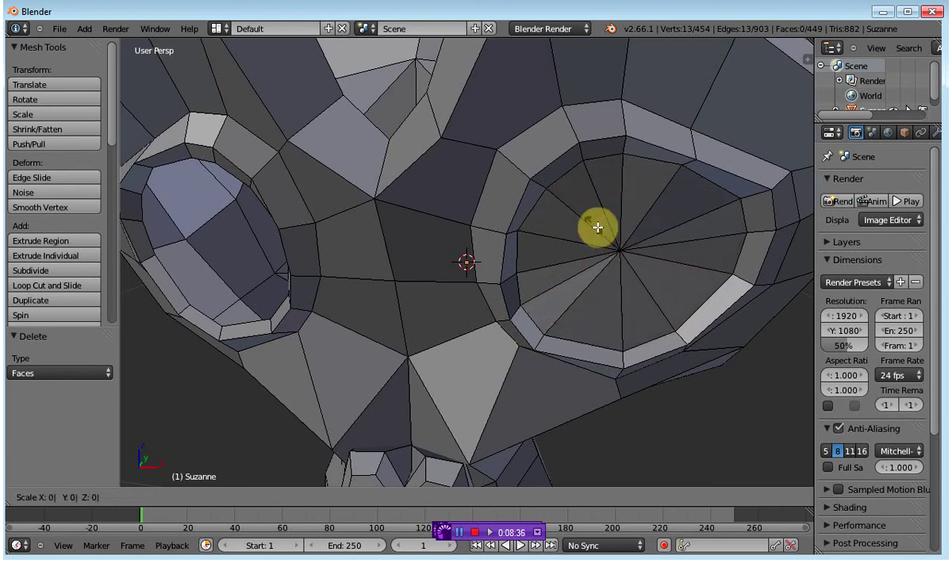
click(651, 242)
Extrude the first eye-socket edge loop and scale it by 0 into a single point
middle_drag(604, 291, 569, 278)
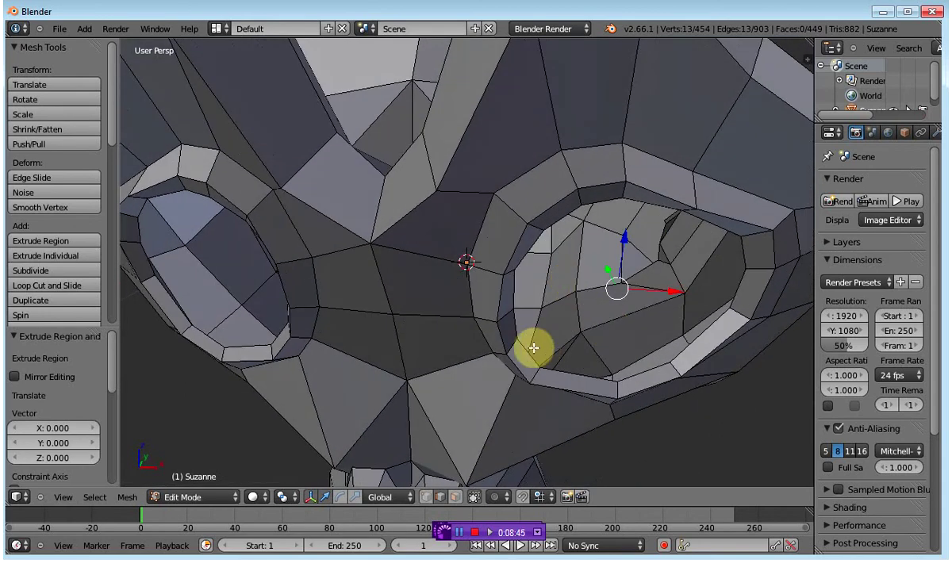
mouse_move(533, 347)
middle_down()
mouse_move(564, 385)
mouse_move(573, 326)
mouse_move(545, 339)
middle_up()
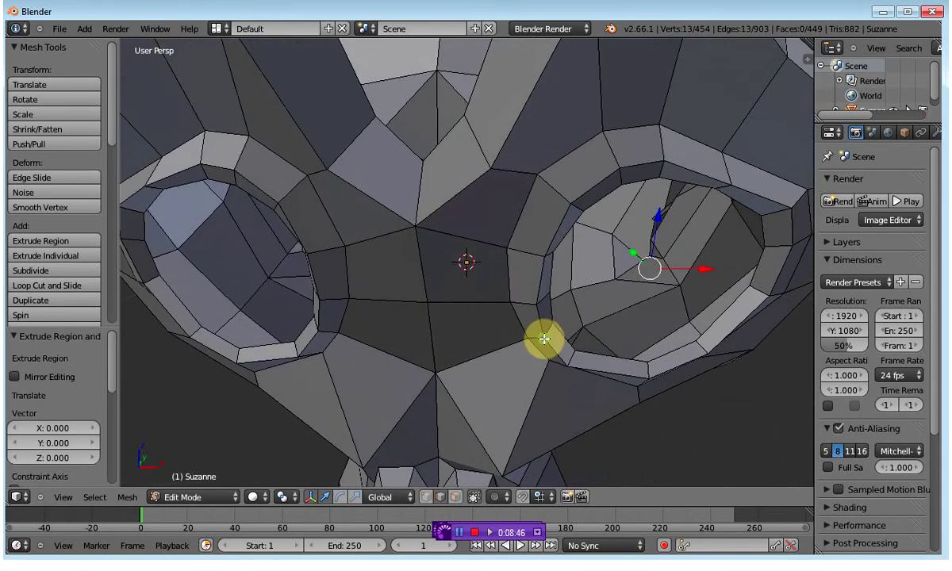
alt+right_click(607, 358)
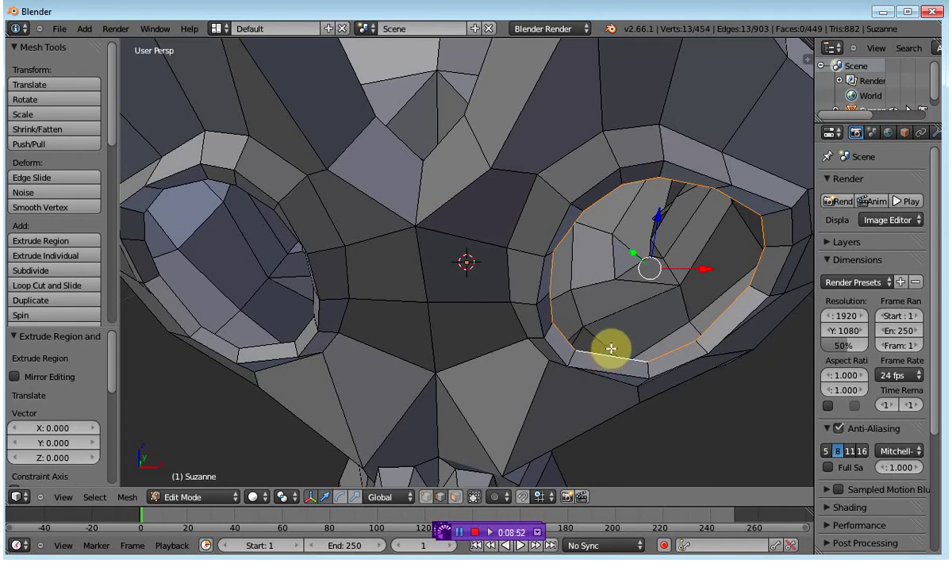
key(e)
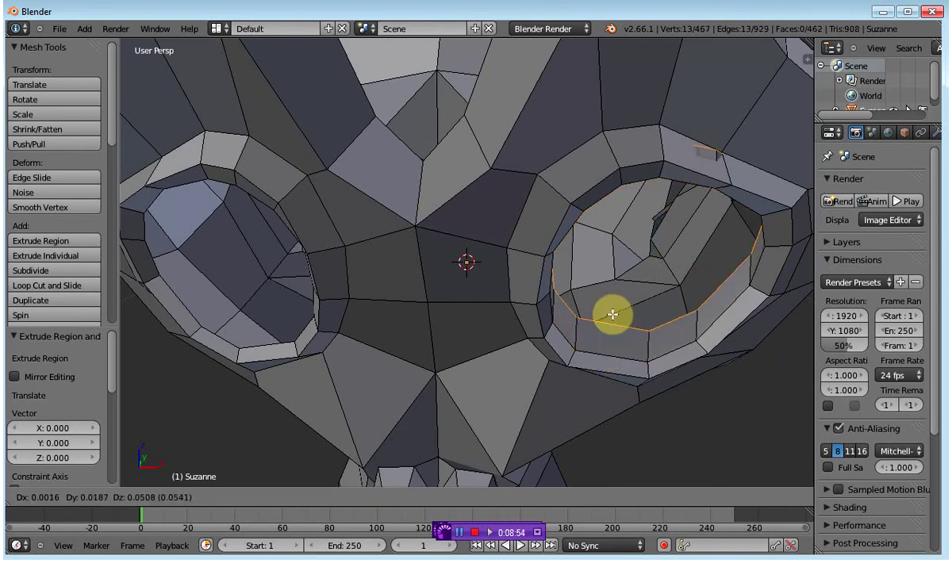
right_click(613, 314)
key(s)
key(0)
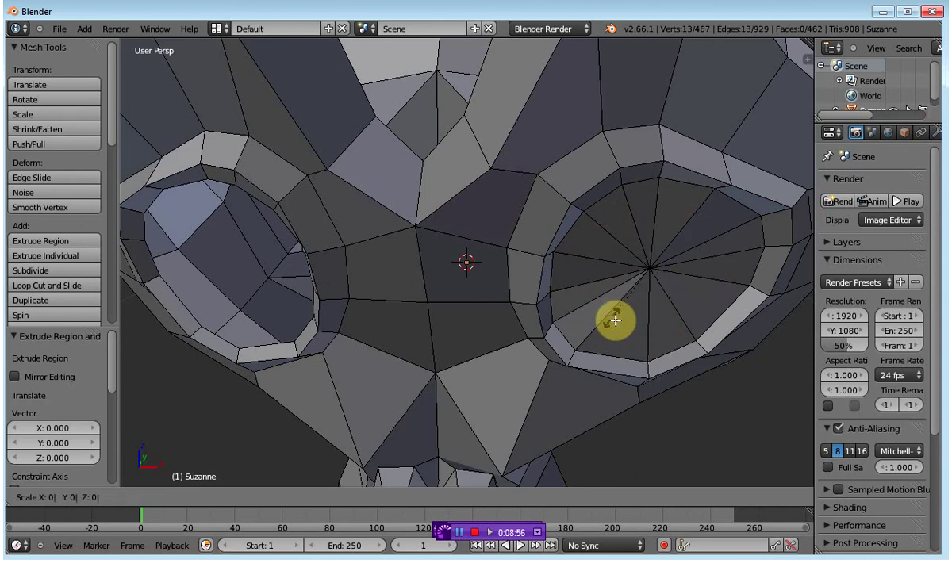
key(Return)
Collapse the other eye loop to a point the same way, then return to Object Mode
middle_drag(365, 389, 430, 373)
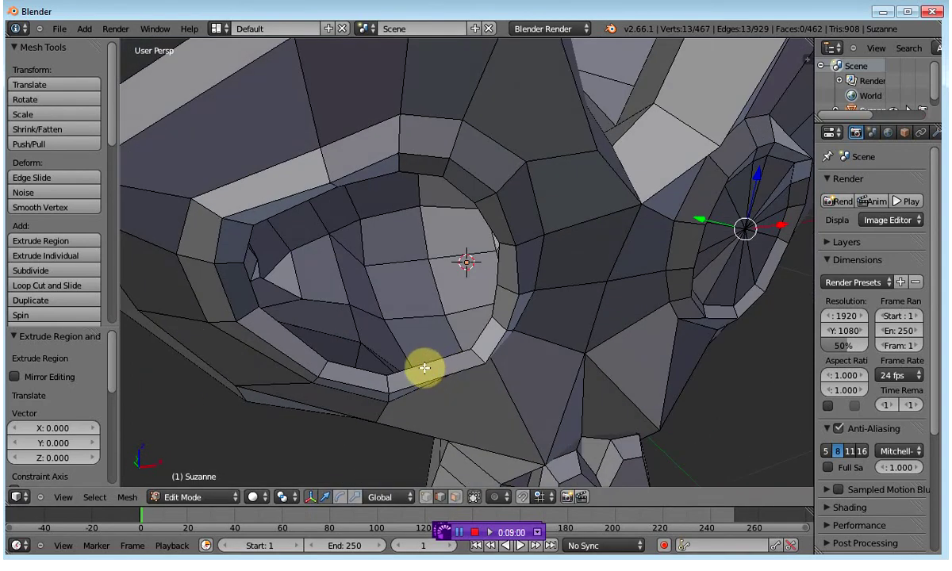
alt+right_click(425, 368)
key(e)
right_click(417, 294)
key(s)
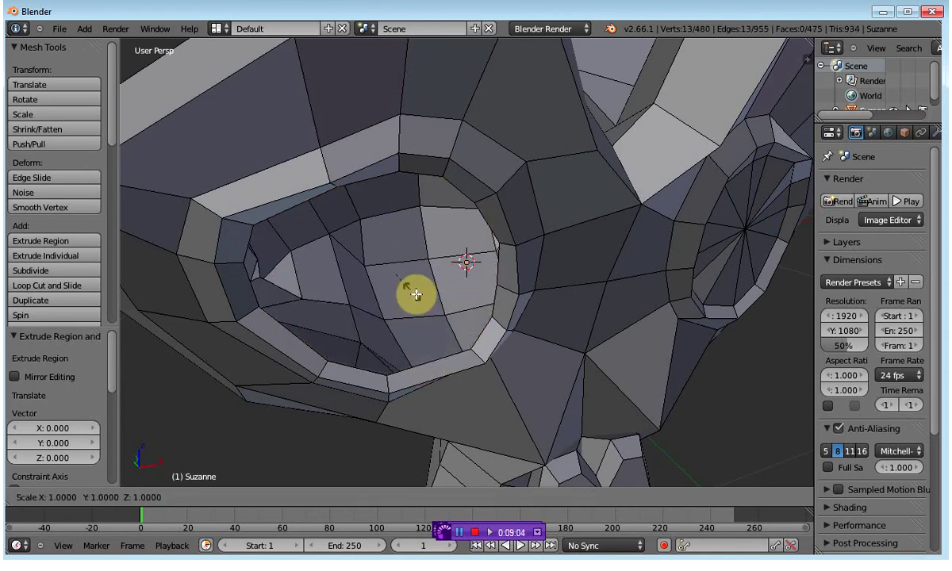
click(412, 286)
scroll(385, 242, down, 5)
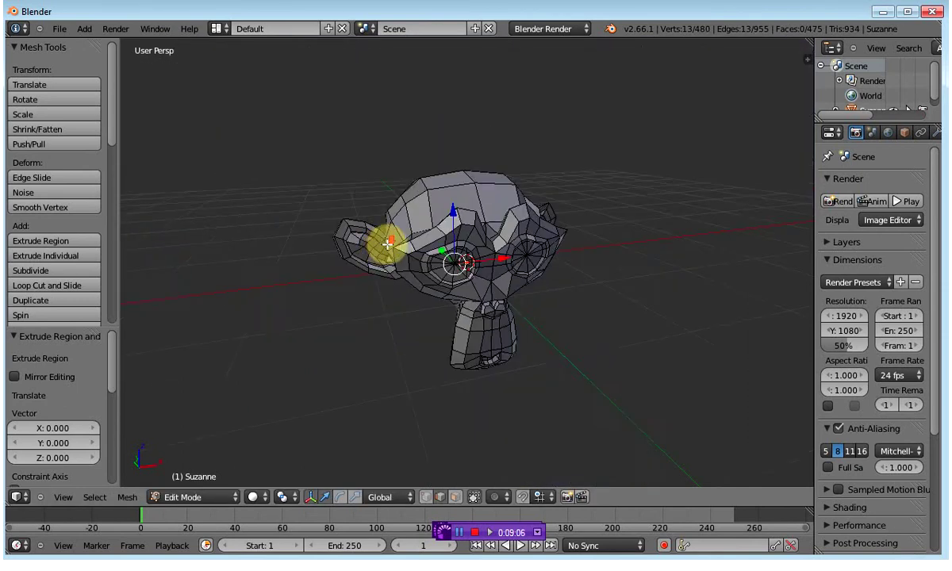
scroll(439, 262, up, 4)
scroll(439, 261, down, 3)
middle_drag(591, 291, 510, 300)
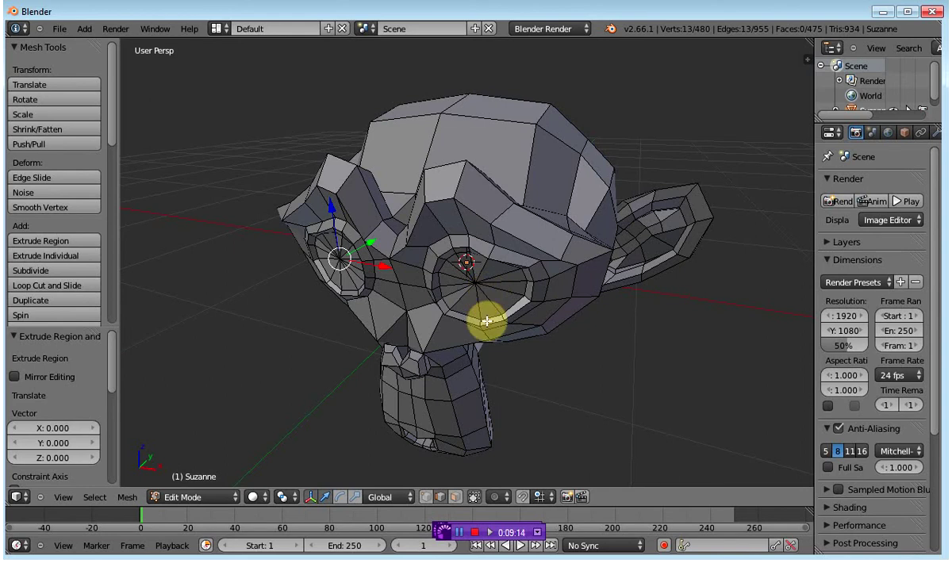
key(Tab)
Export Suzanne through File > Export > STL as SuzySolid.stl, then minimize Blender
click(59, 29)
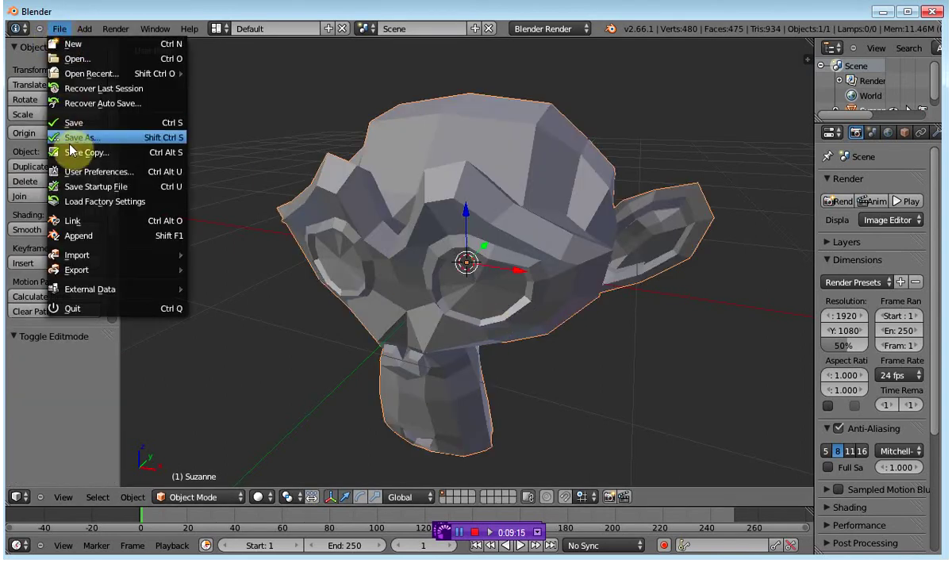
mouse_move(94, 270)
click(244, 324)
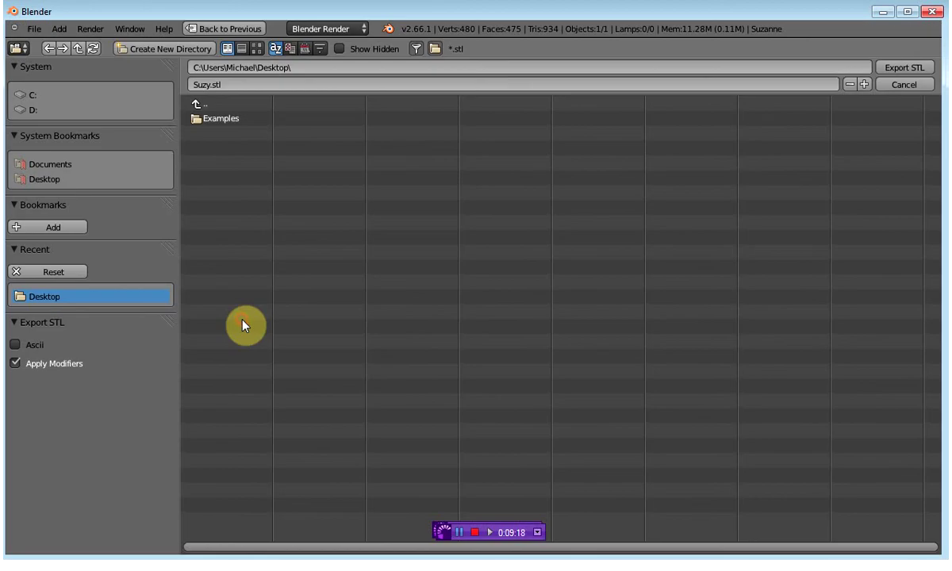
click(234, 84)
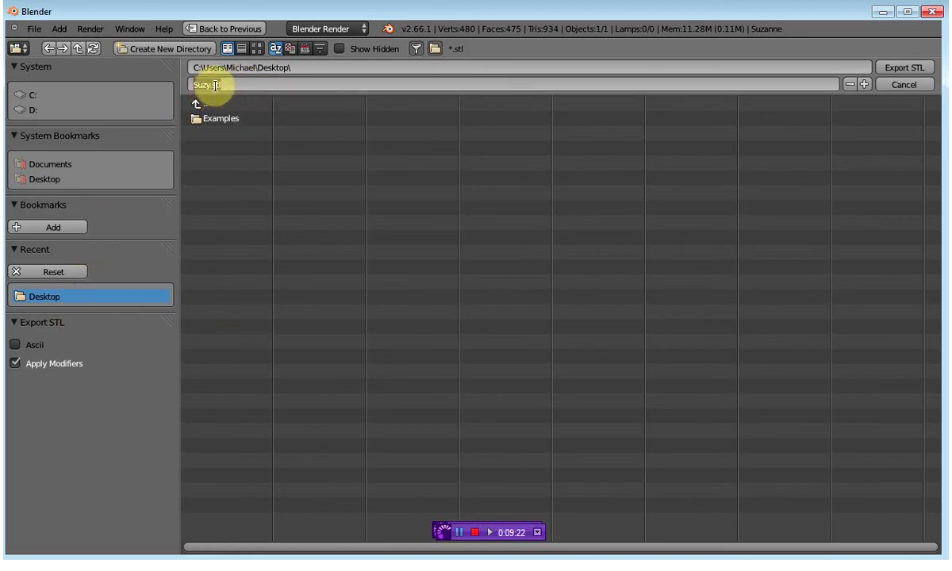
click(215, 85)
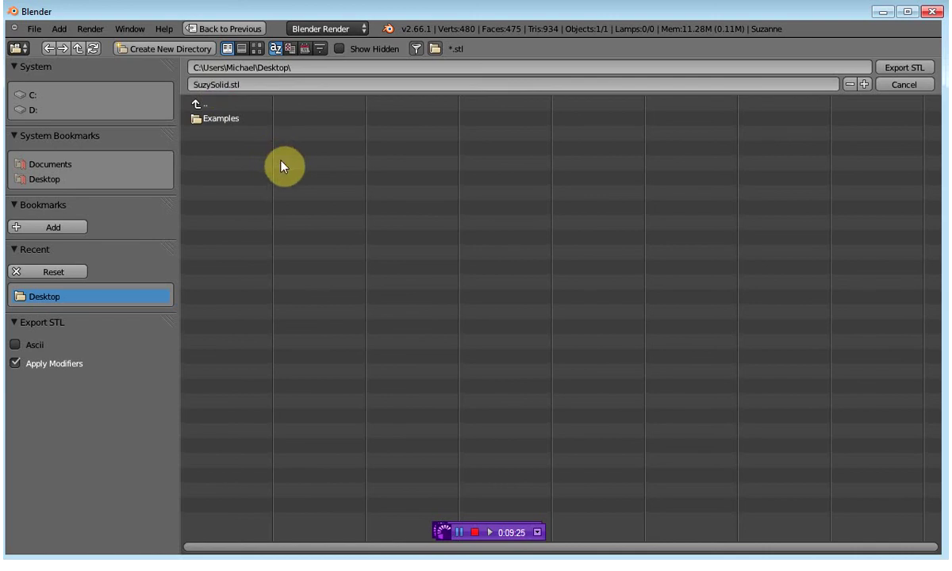
click(912, 67)
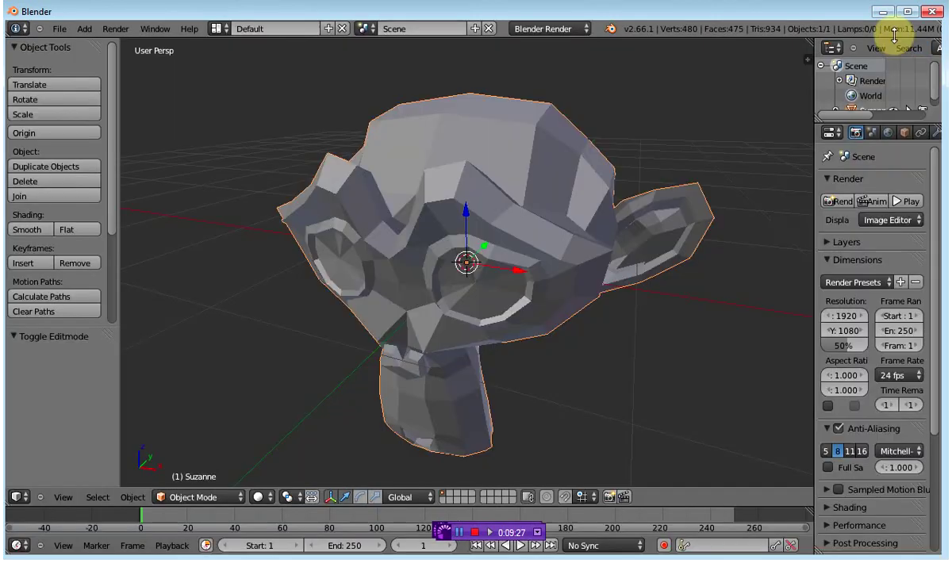
click(882, 11)
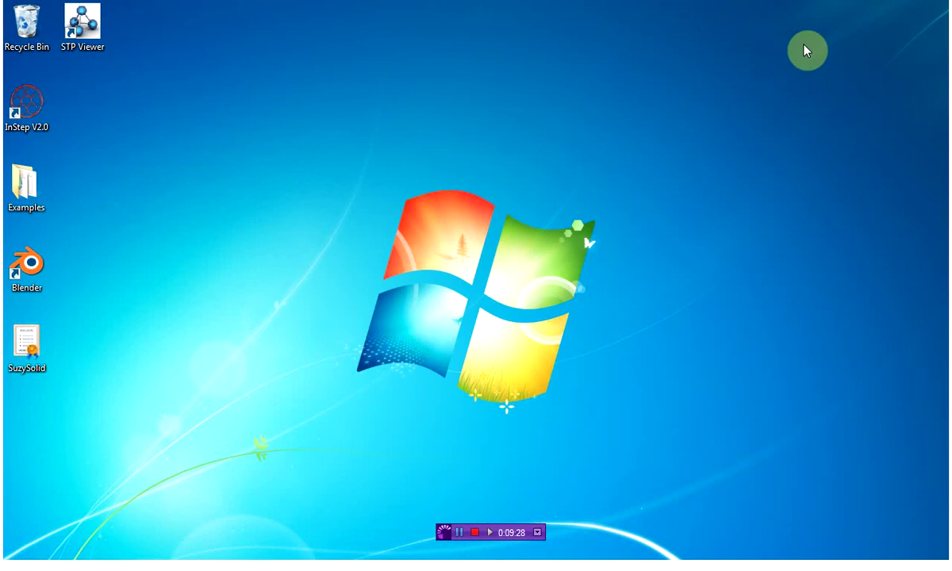
Launch InStep and import SuzySolid.stl, which shows No issues detected
double_click(46, 119)
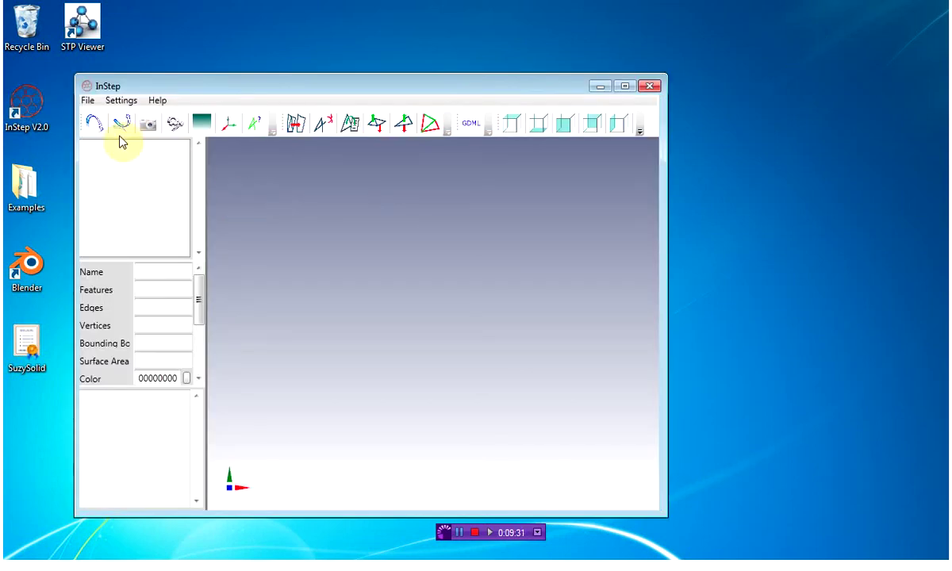
click(101, 127)
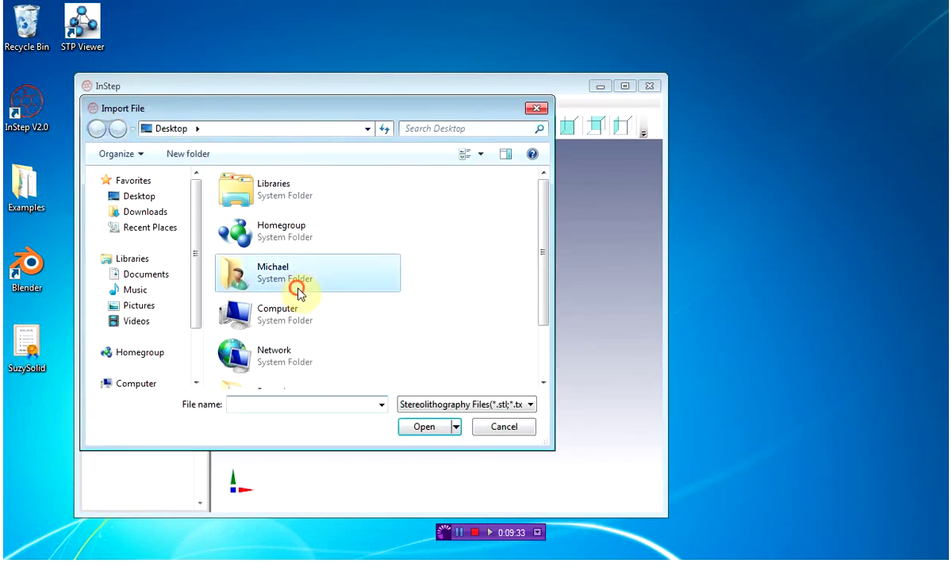
scroll(305, 298, down, 2)
click(284, 369)
click(423, 429)
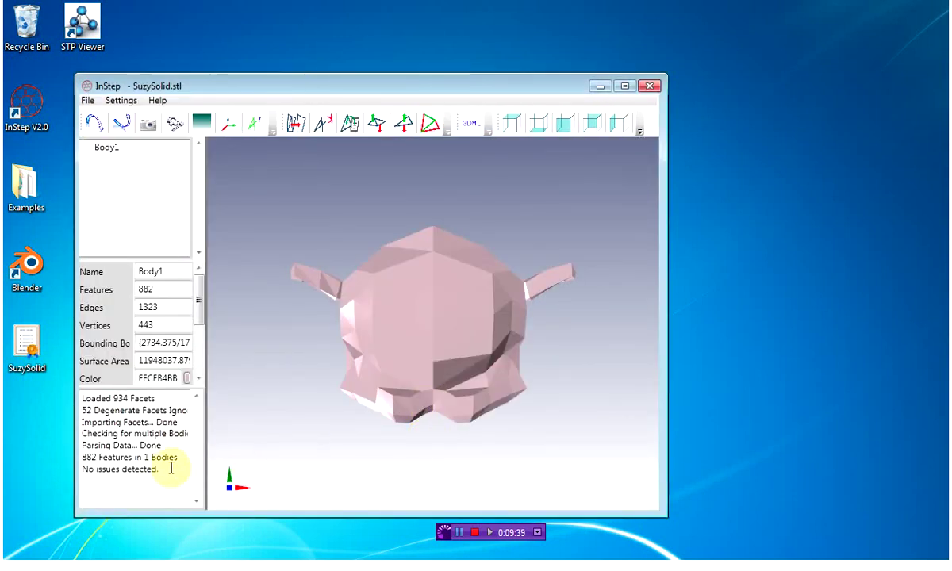
drag(165, 468, 84, 476)
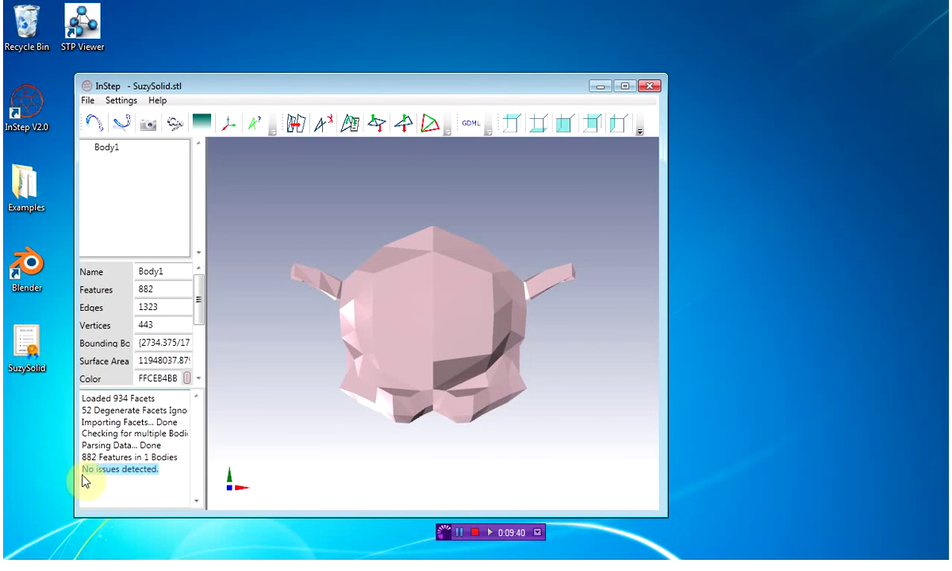
Save the model as a SuzySolid STEP file on the Desktop, then start STP Viewer
click(122, 123)
scroll(290, 349, down, 1)
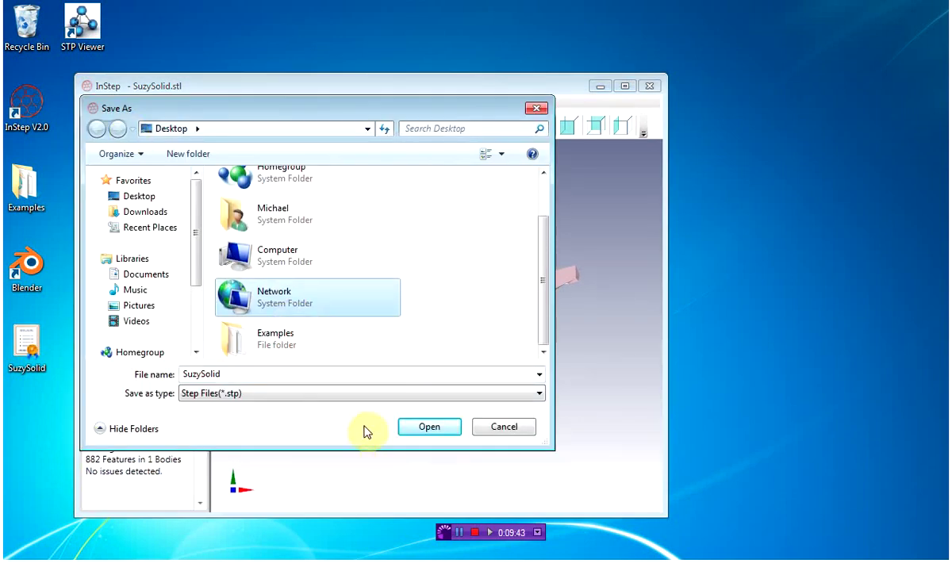
click(424, 427)
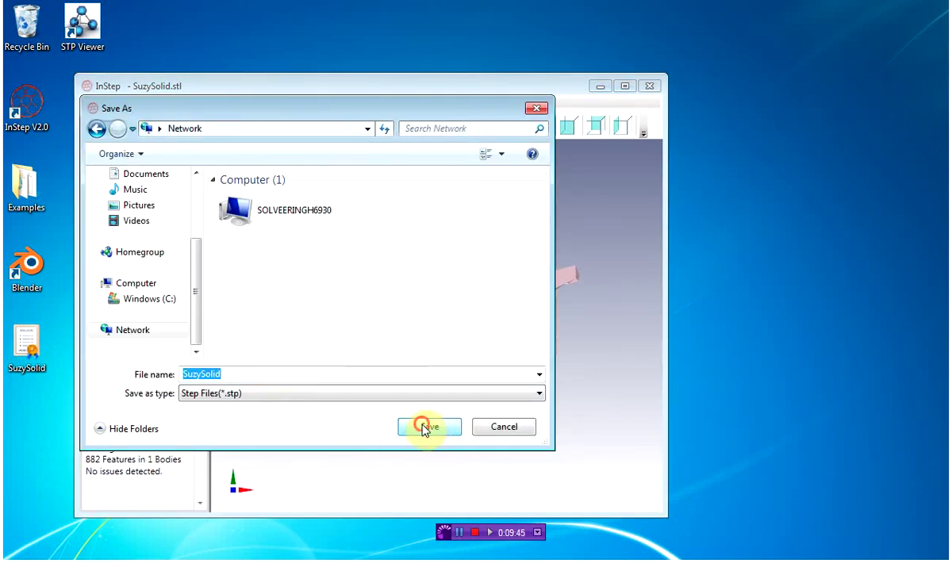
click(425, 428)
click(575, 290)
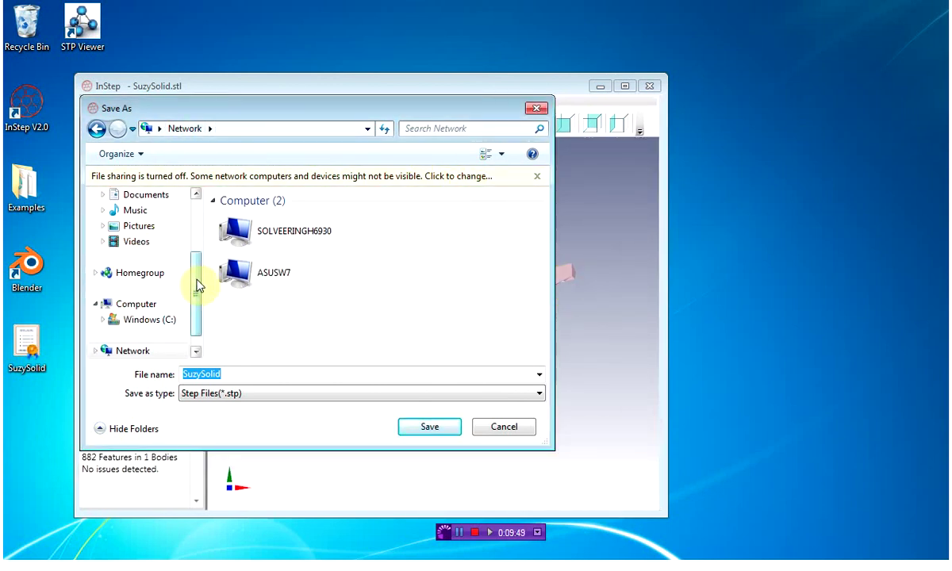
scroll(197, 277, up, 3)
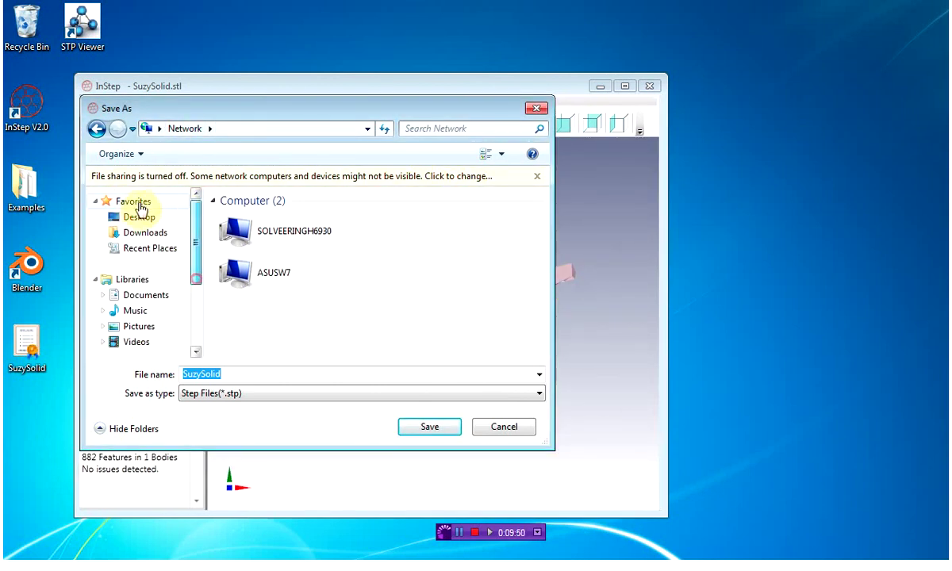
click(423, 427)
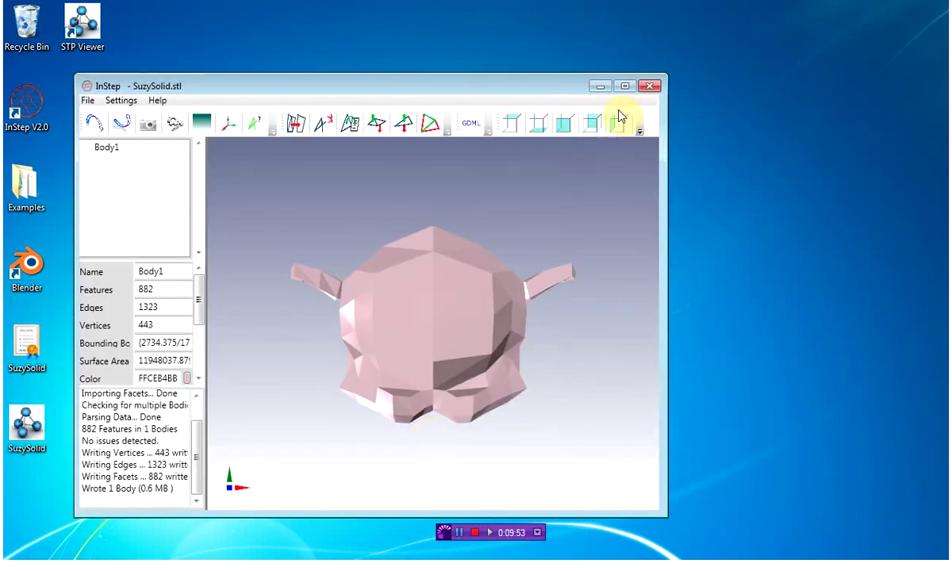
click(599, 87)
click(94, 31)
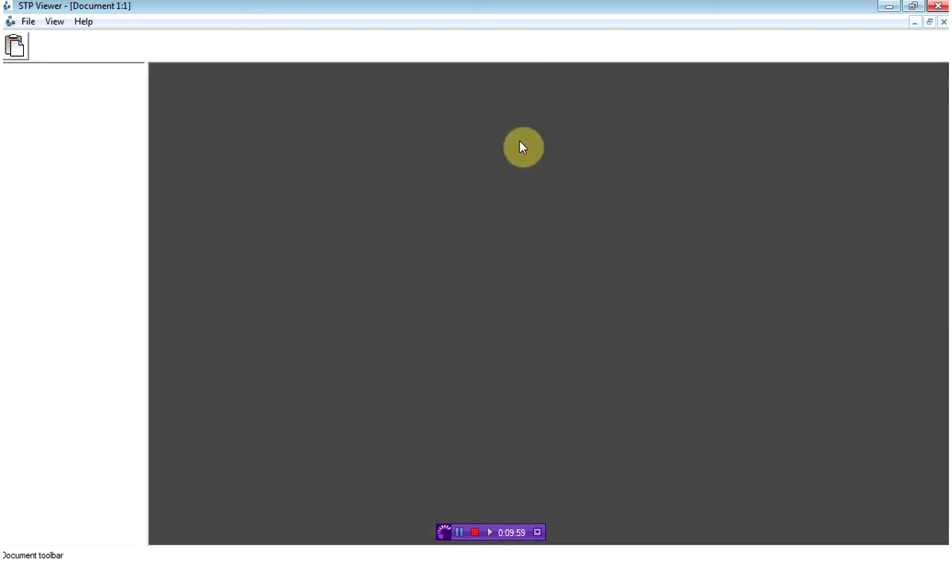
Rotate and zoom the shaded SuzySolid monkey head to inspect its closed eye sockets
scroll(418, 271, down, 2)
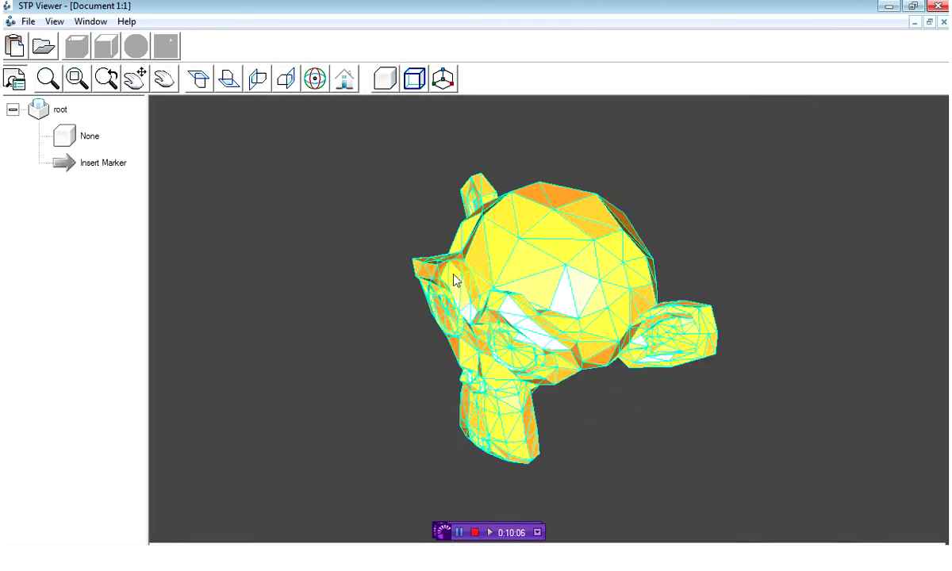
mouse_move(453, 276)
mouse_down()
mouse_move(536, 294)
mouse_move(589, 269)
mouse_move(540, 314)
mouse_move(492, 321)
mouse_move(510, 330)
mouse_move(516, 304)
mouse_up()
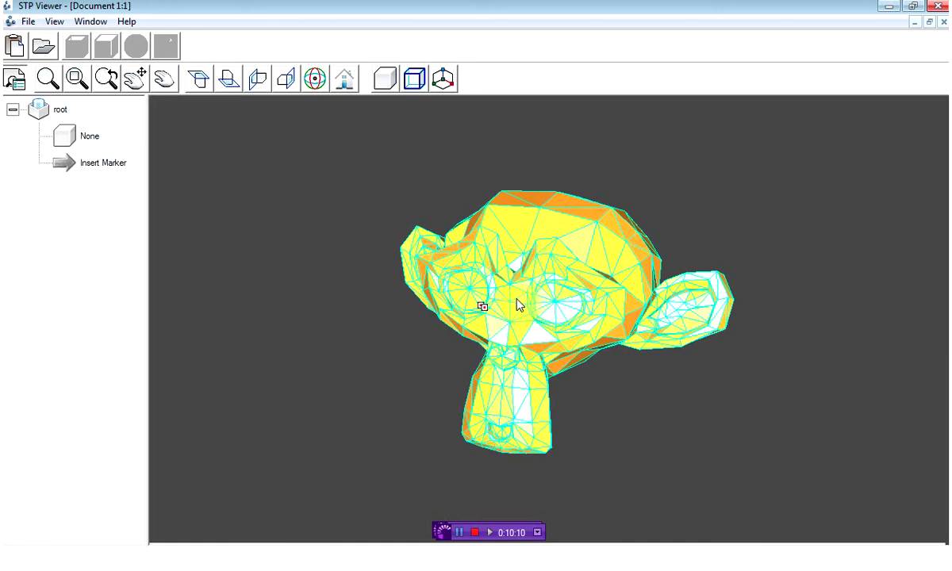
scroll(517, 304, down, 5)
scroll(555, 269, up, 7)
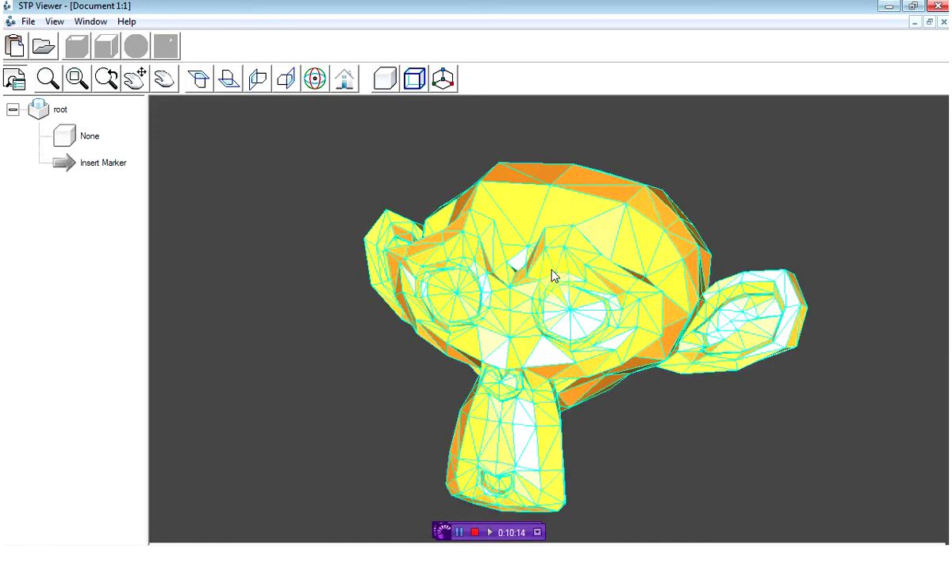